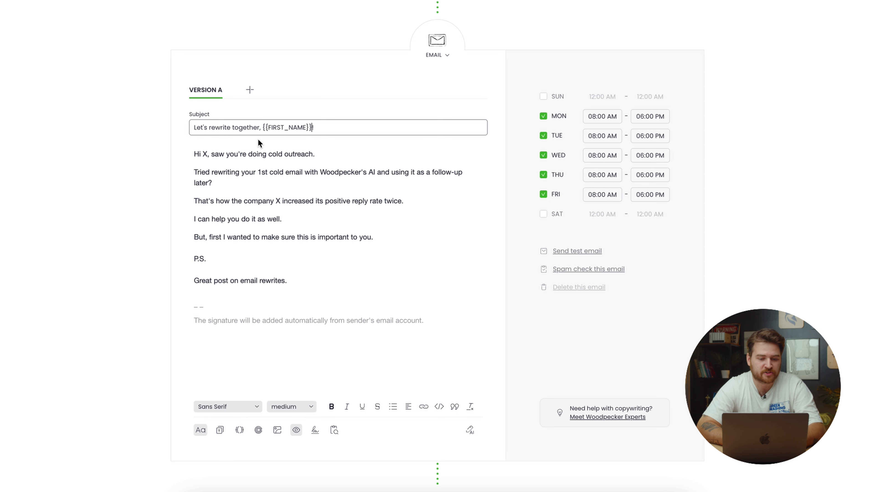
Replace the X in the email greeting with the First Name snippet.
left_click(208, 153)
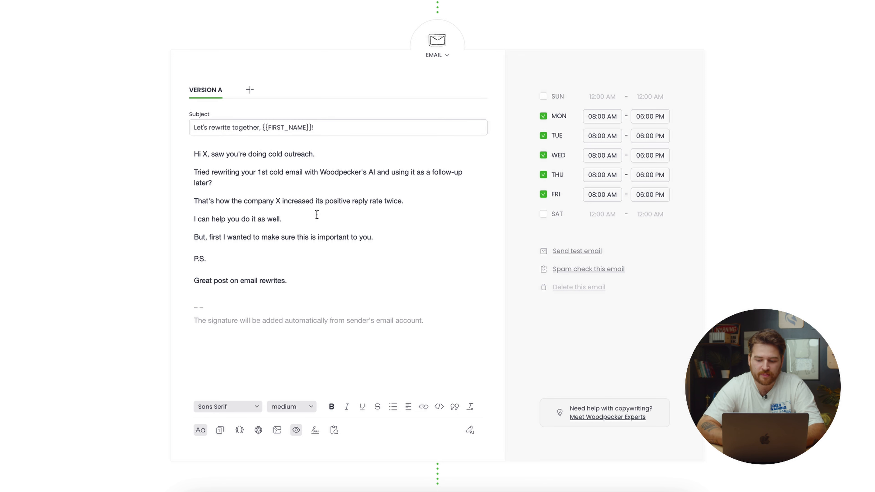
key("BackSpace")
left_click(239, 430)
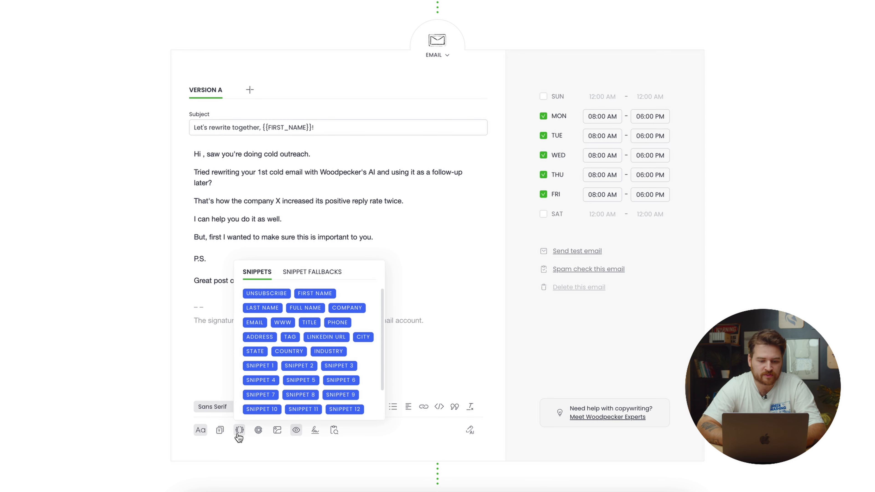
left_click(317, 295)
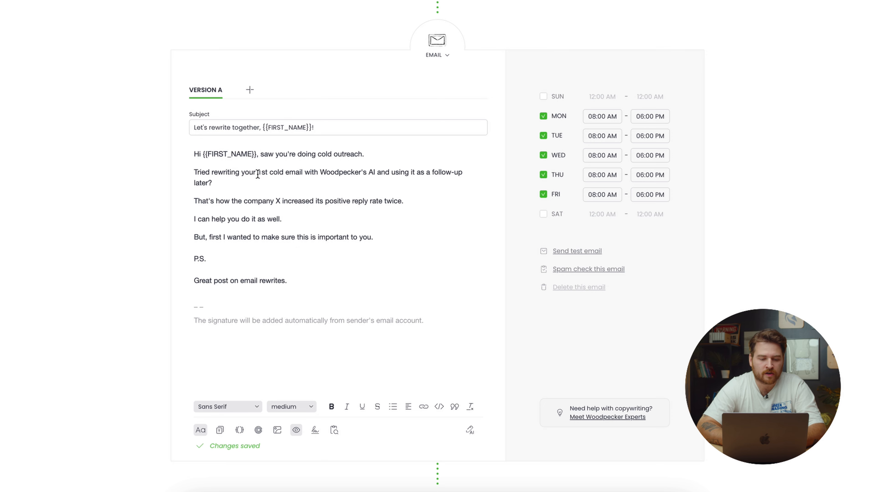
Replace the X after "That's how the company" with the Company snippet.
scroll(284, 206, "down", 2)
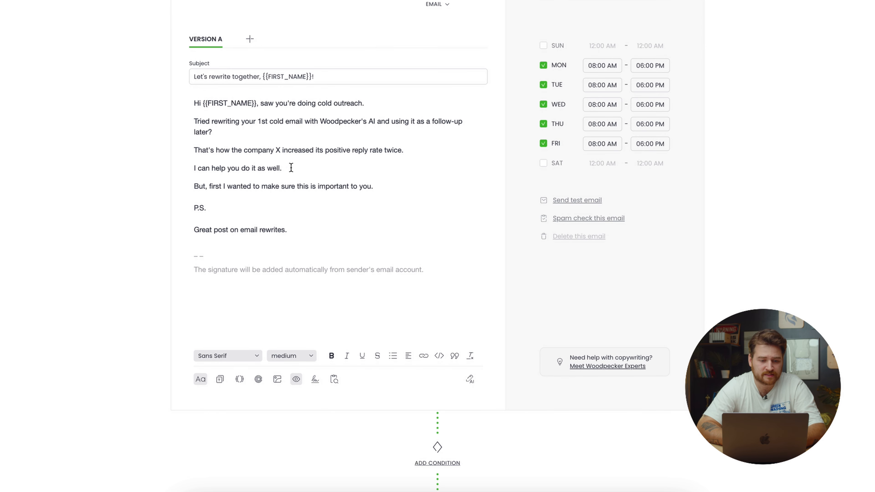
double_click(279, 146)
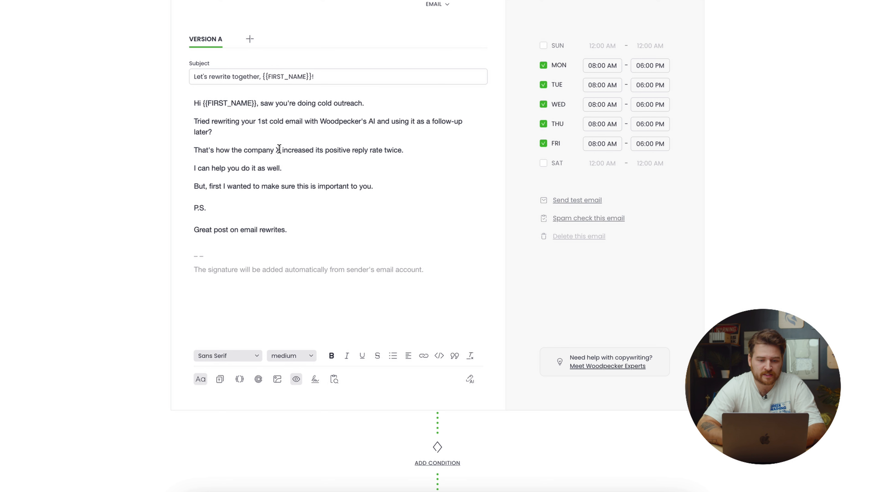
key("BackSpace")
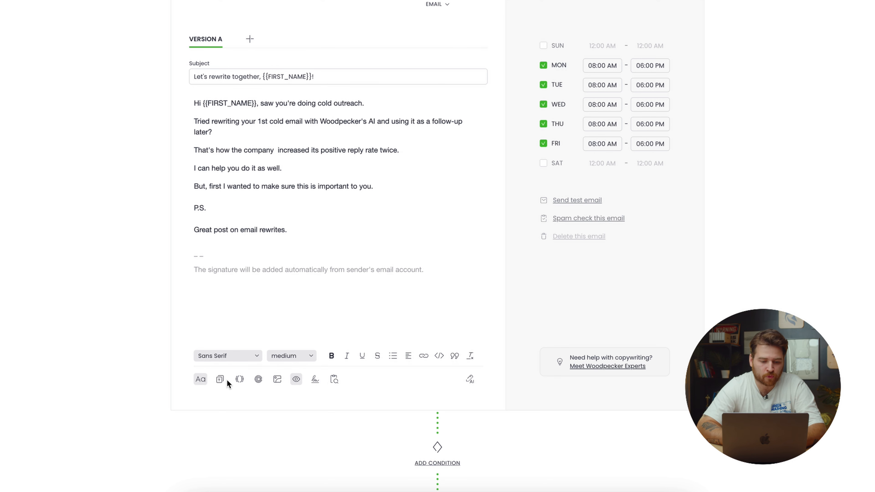
left_click(240, 379)
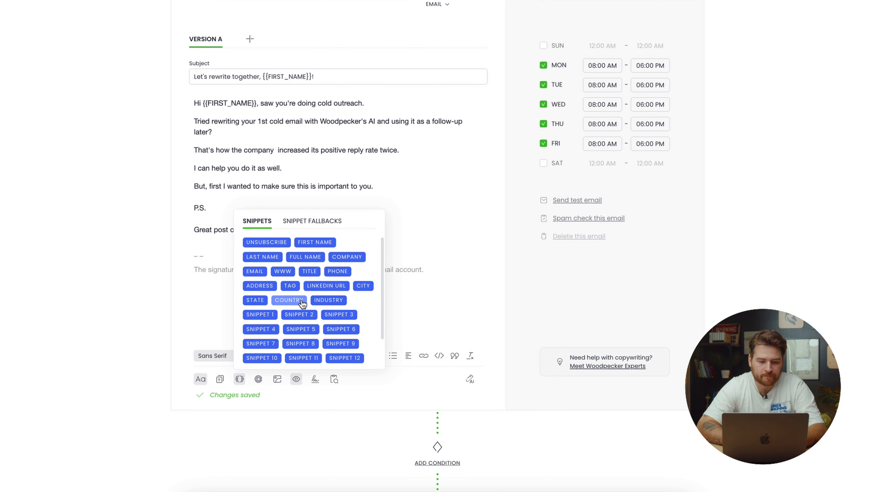
left_click(356, 258)
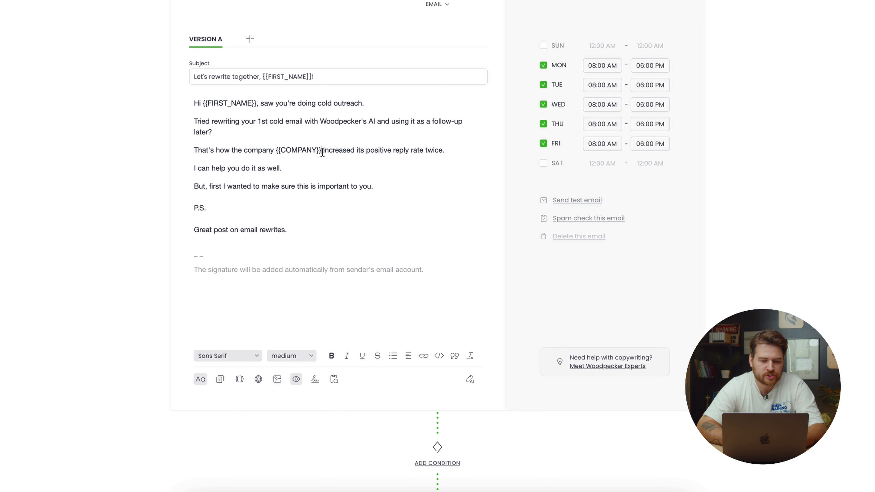
Swap the placeholder after "That's how the company" for a Company snippet with the fallback value "I work with".
left_click_drag(322, 151, 277, 150)
key("BackSpace")
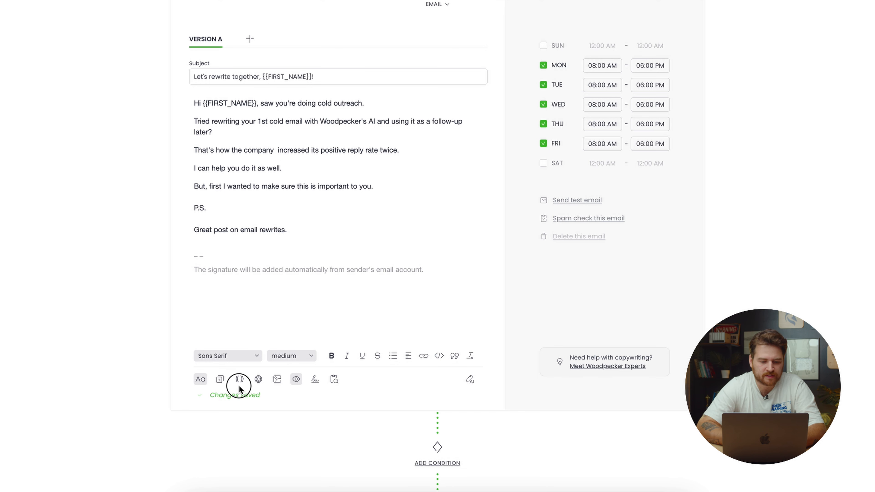
left_click(241, 378)
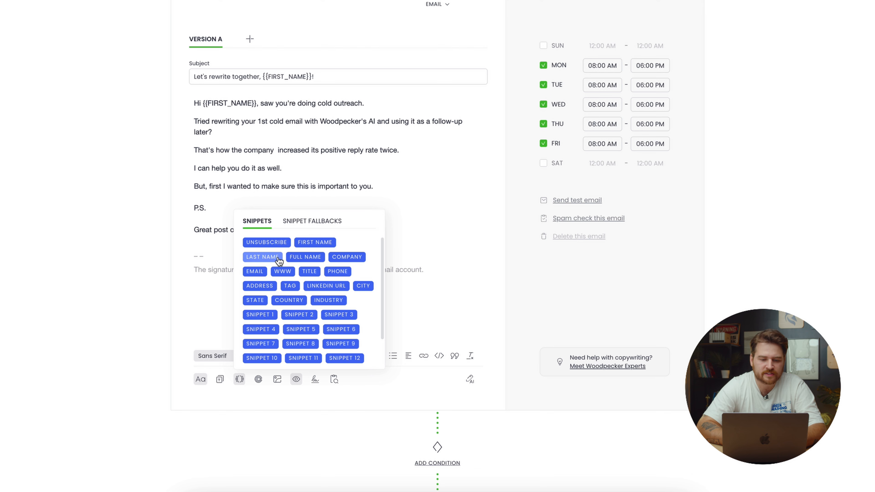
left_click(319, 224)
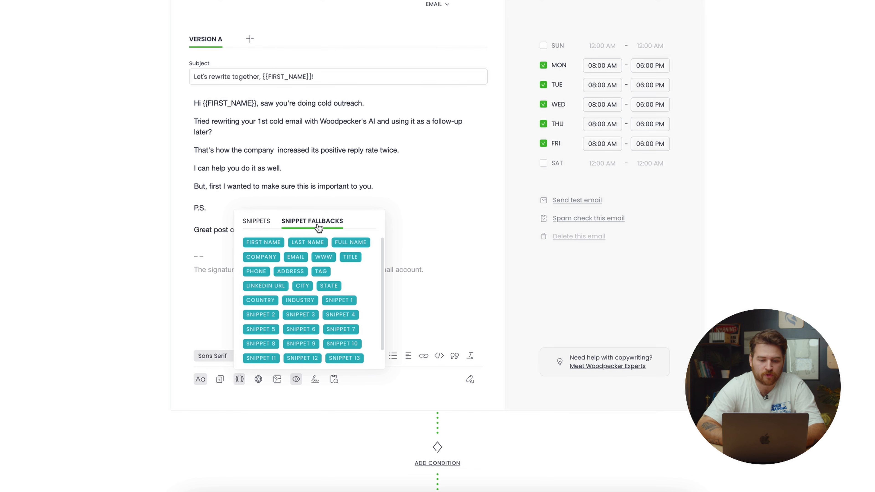
left_click(269, 259)
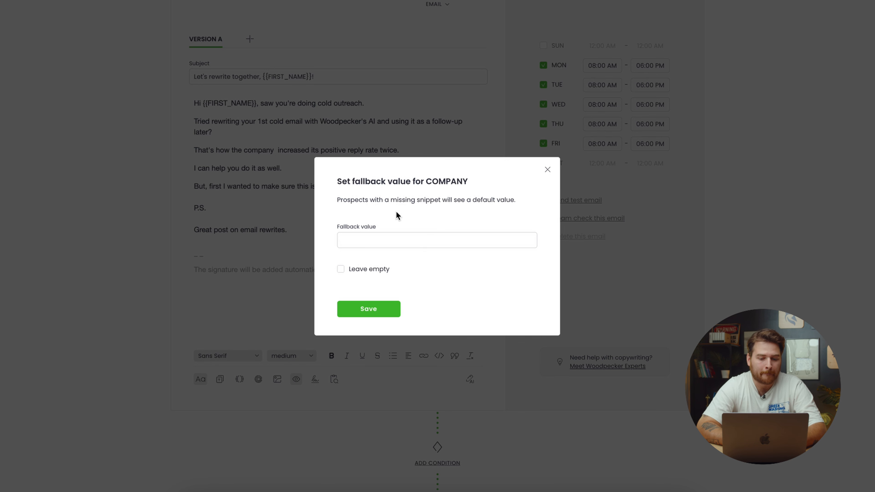
left_click(405, 236)
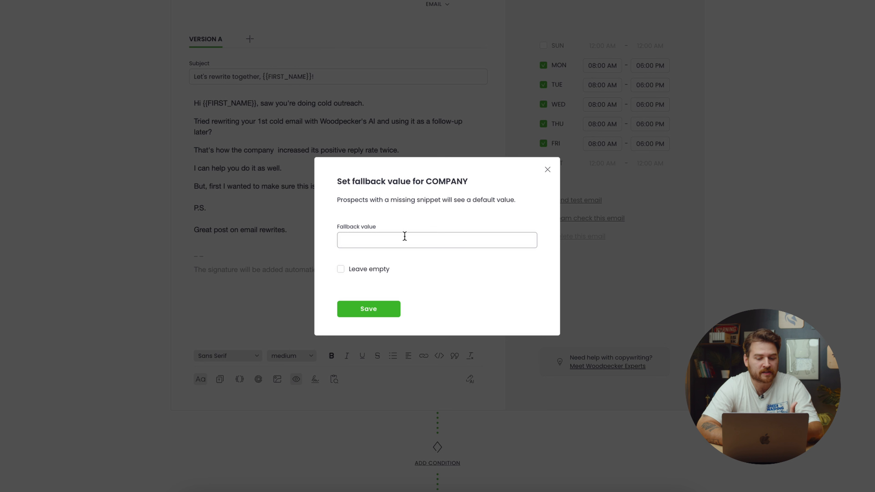
left_click(407, 240)
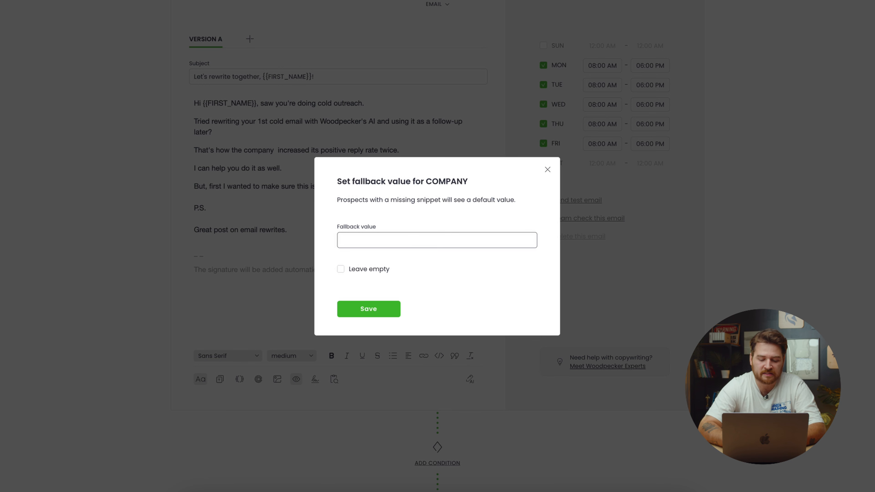
type("I work thi")
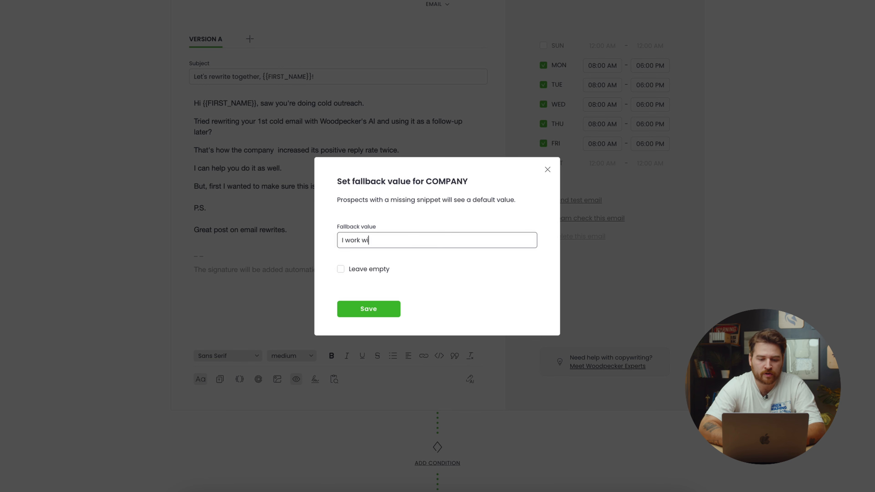
key("Return")
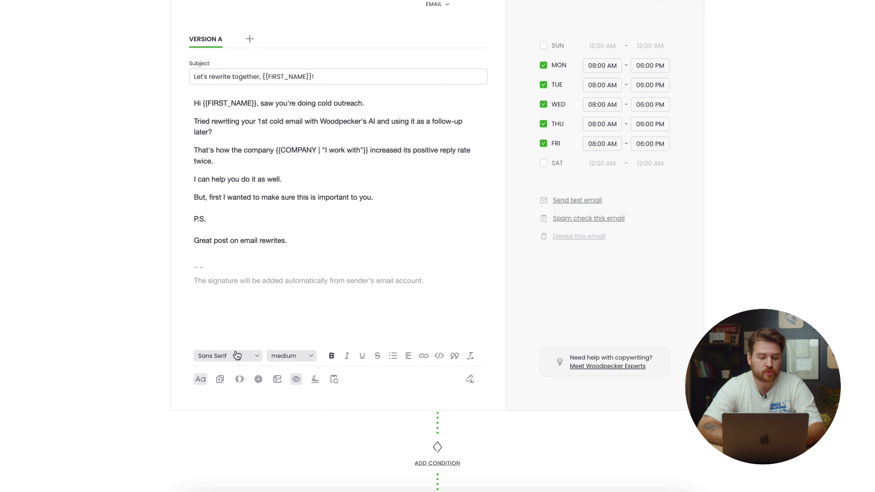
left_click(245, 360)
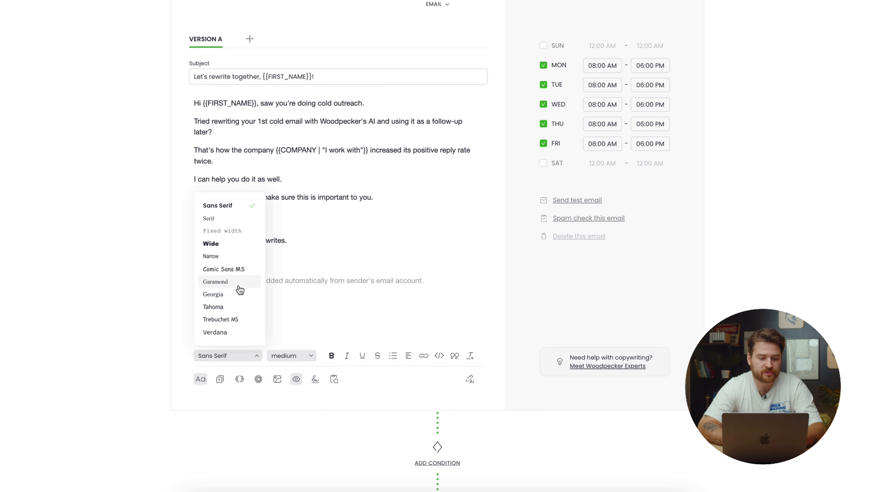
left_click(289, 356)
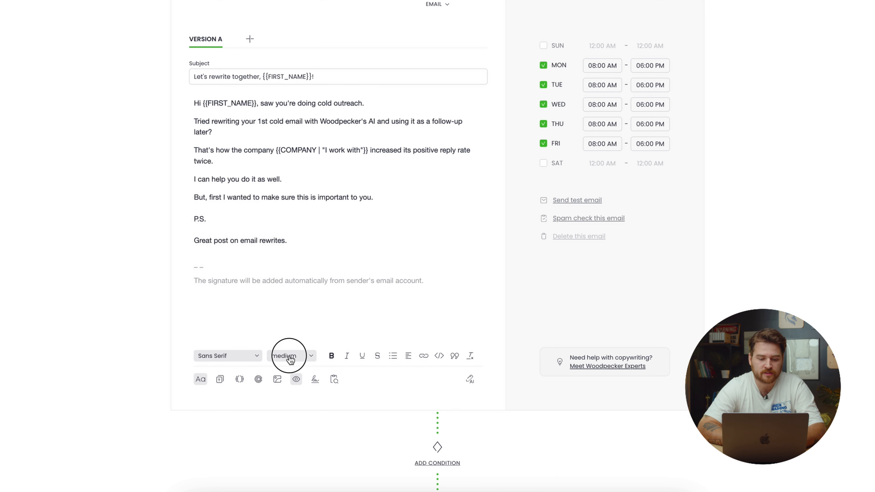
left_click(381, 311)
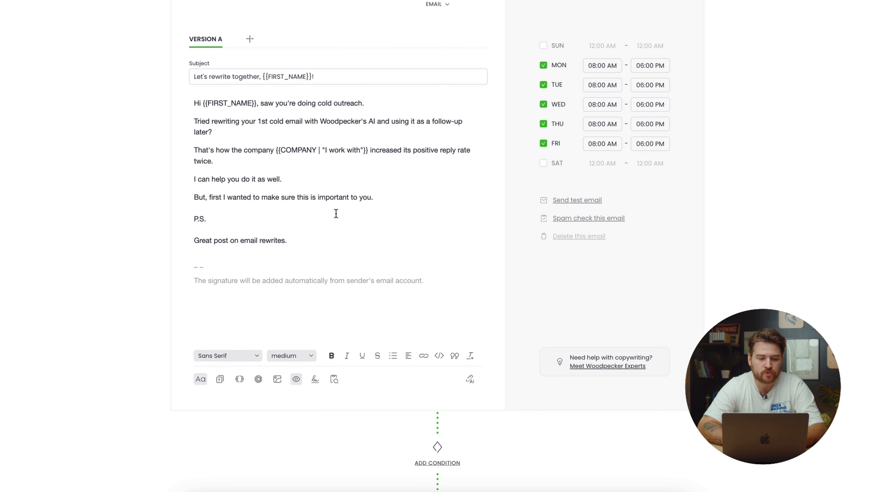
Enable Sunday as a sending day for the email and switch it off again.
scroll(377, 207, "up", 2)
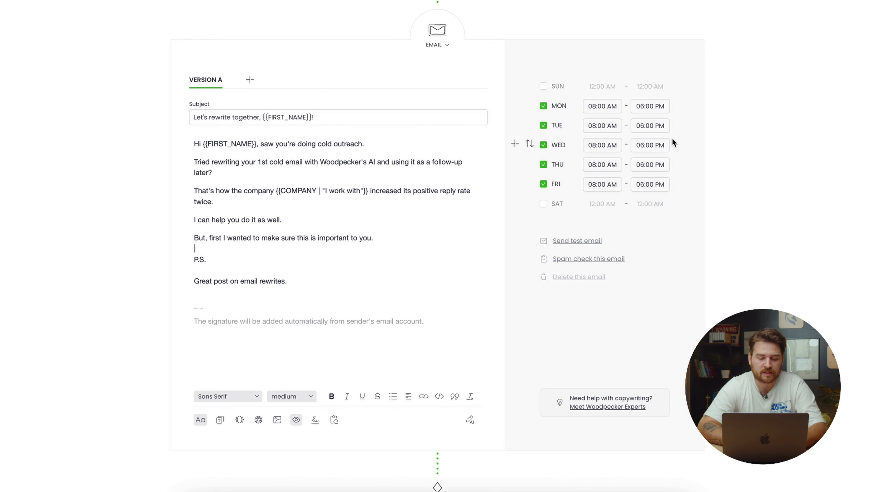
scroll(672, 139, "up", 1)
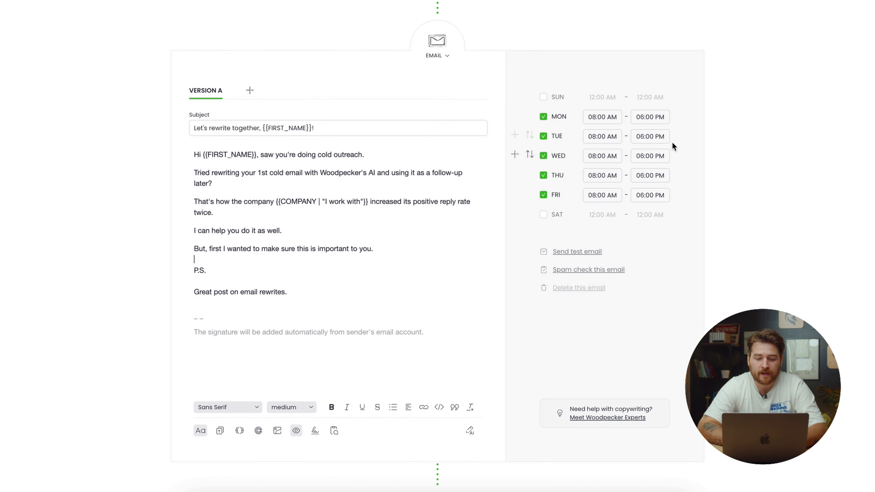
left_click(550, 104)
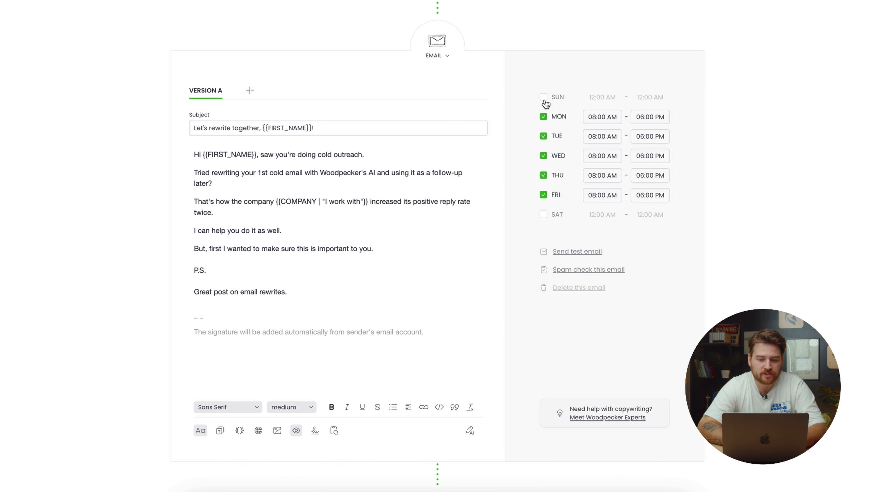
left_click(544, 100)
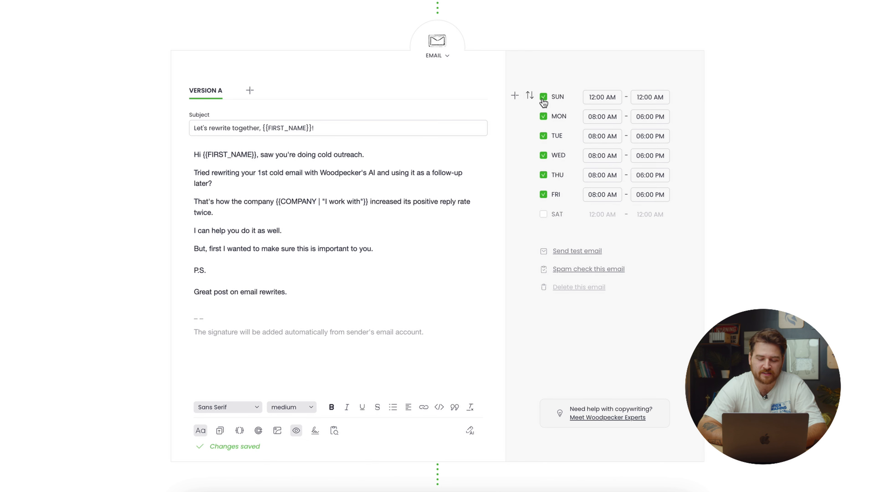
left_click(543, 99)
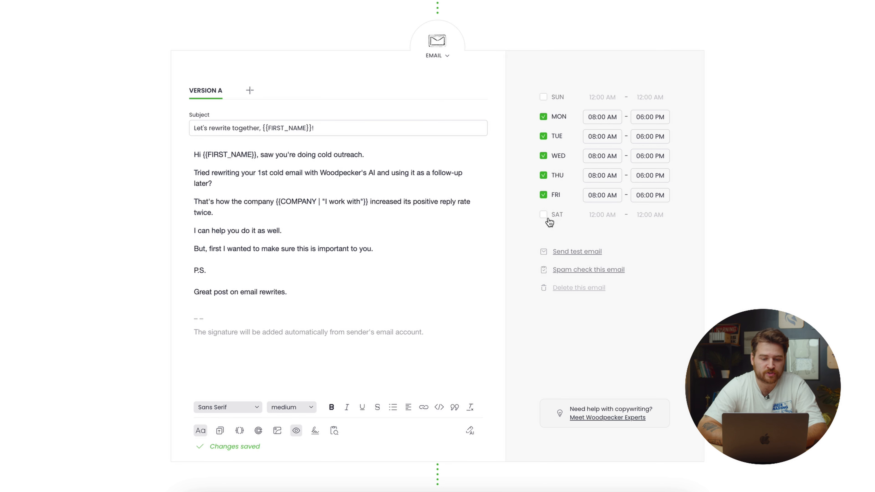
scroll(548, 221, "down", 2)
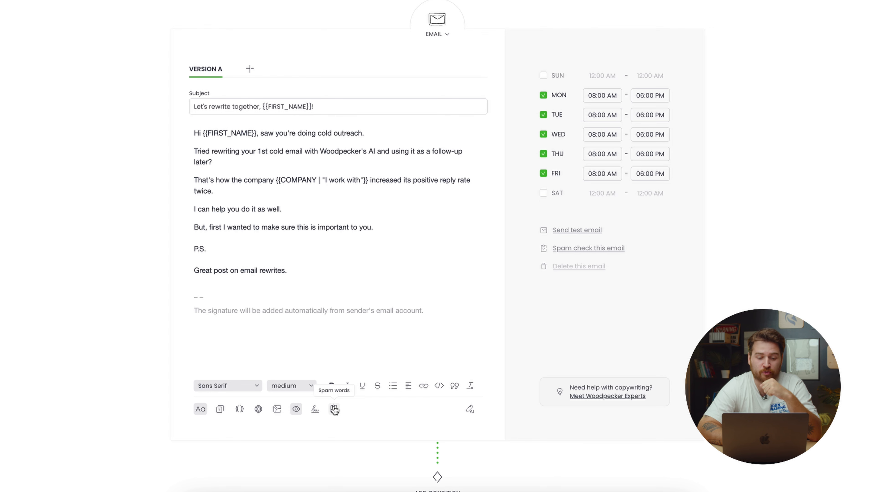
left_click(373, 239)
Add four more A/B test versions of the email, B through E.
scroll(372, 242, "up", 1)
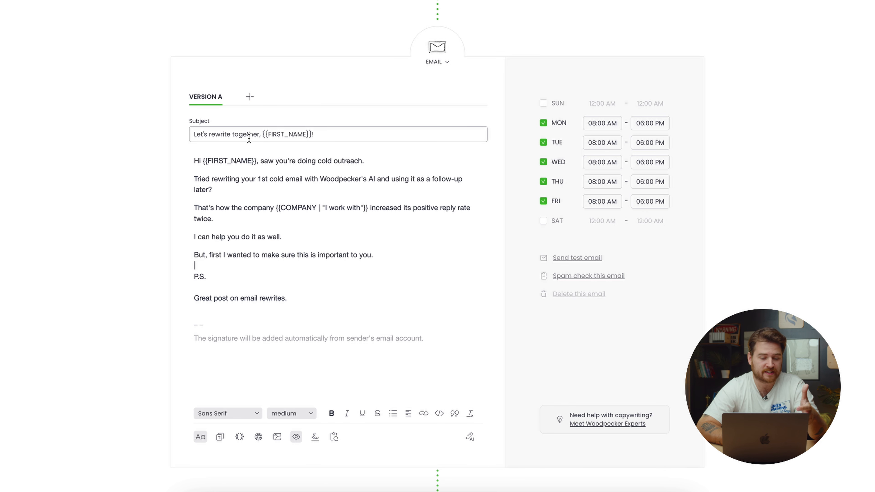
left_click(250, 96)
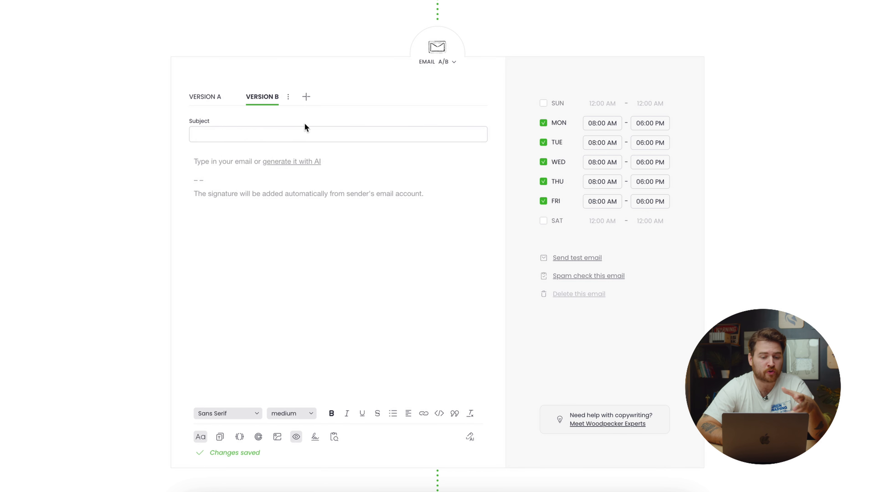
left_click(308, 98)
left_click(363, 97)
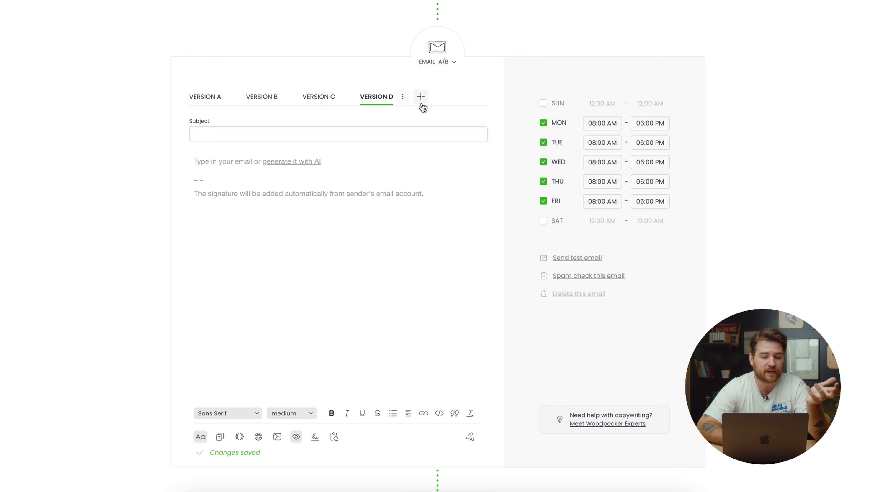
left_click(420, 97)
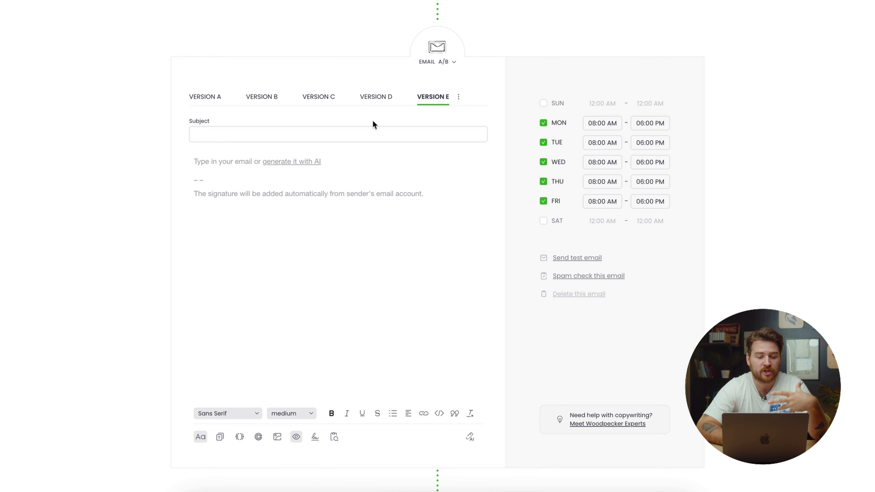
Look through the email's A/B test versions A to E and return to version A.
left_click(261, 98)
left_click(207, 100)
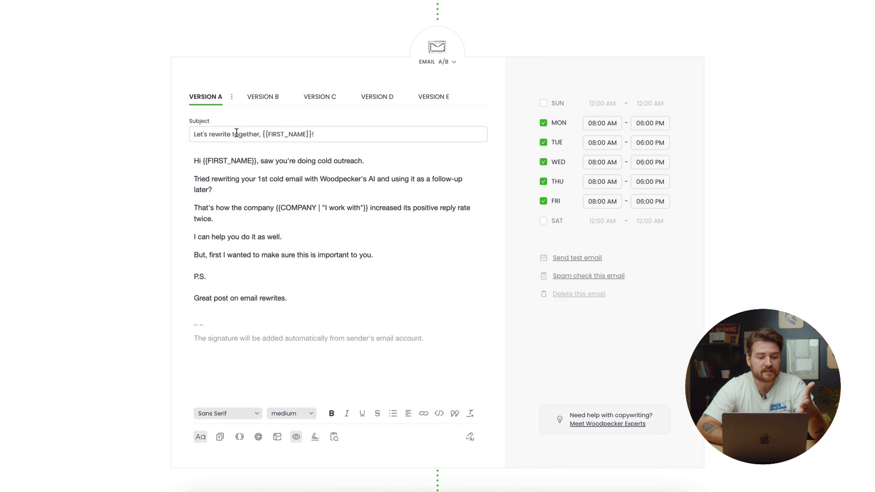
left_click(263, 102)
left_click(309, 104)
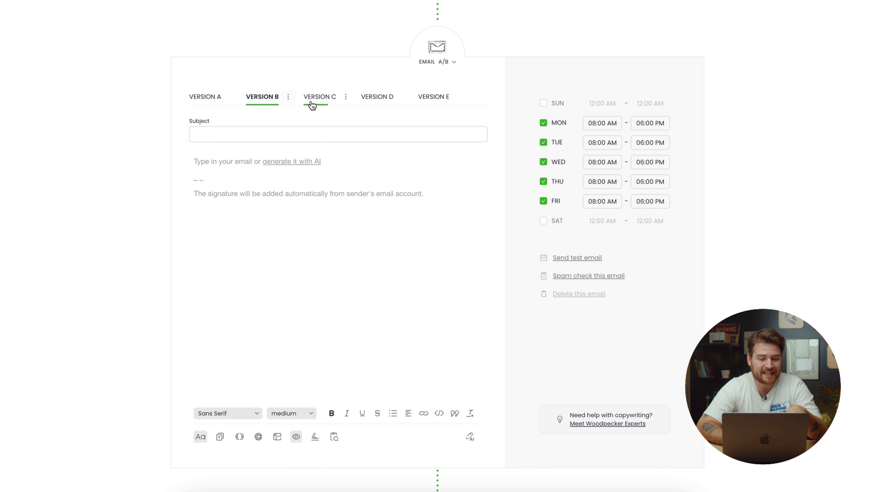
left_click(364, 102)
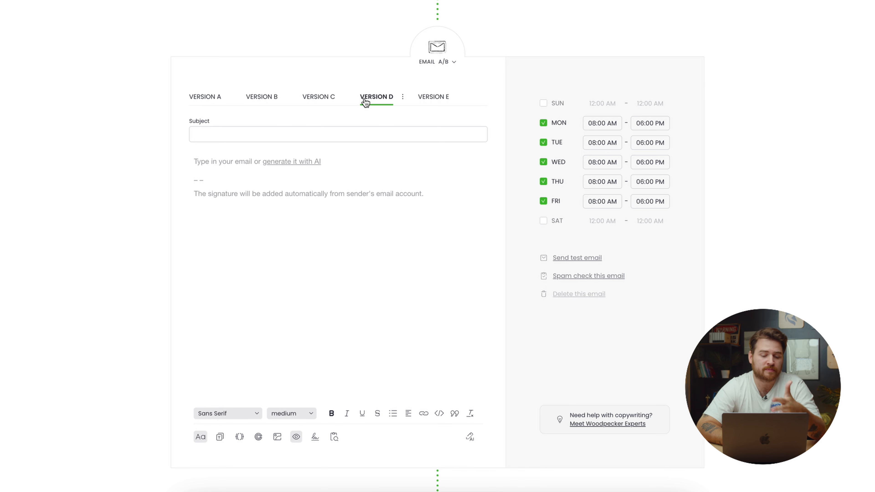
left_click(429, 102)
left_click(315, 105)
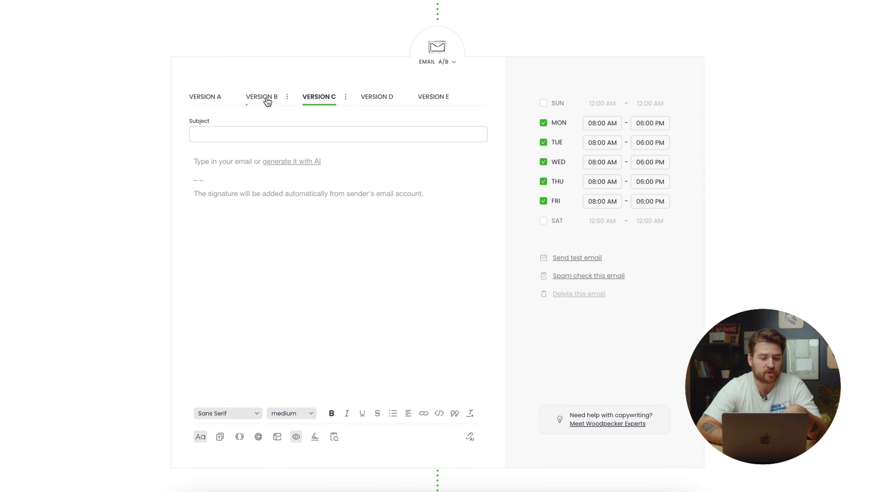
left_click(267, 101)
left_click(206, 106)
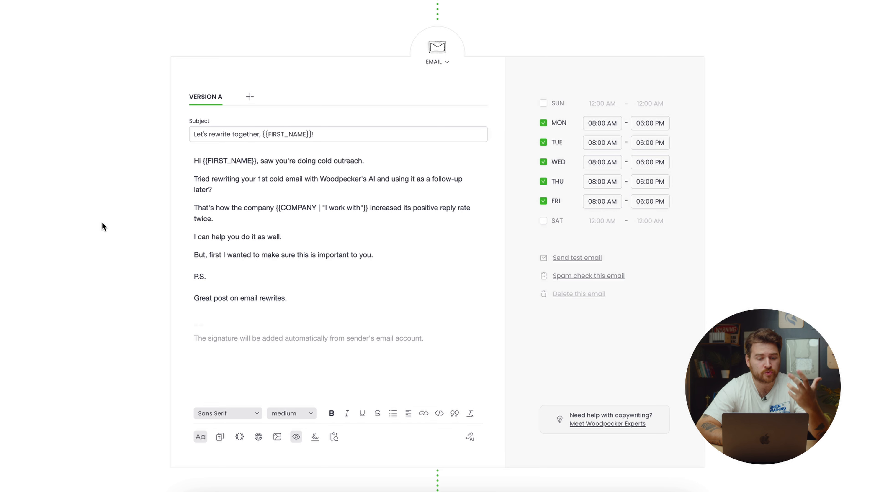
scroll(103, 223, "down", 4)
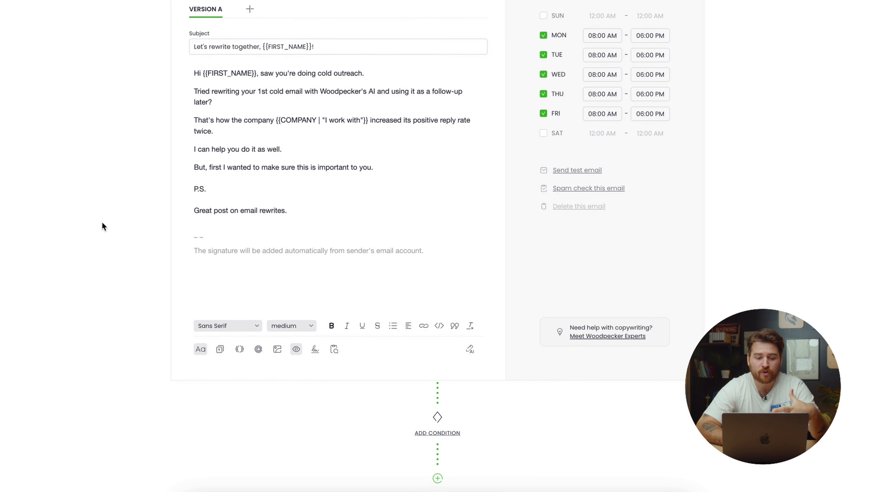
Add a follow-up email step after the first email in the campaign sequence.
scroll(103, 224, "up", 3)
scroll(102, 223, "up", 2)
scroll(102, 223, "down", 3)
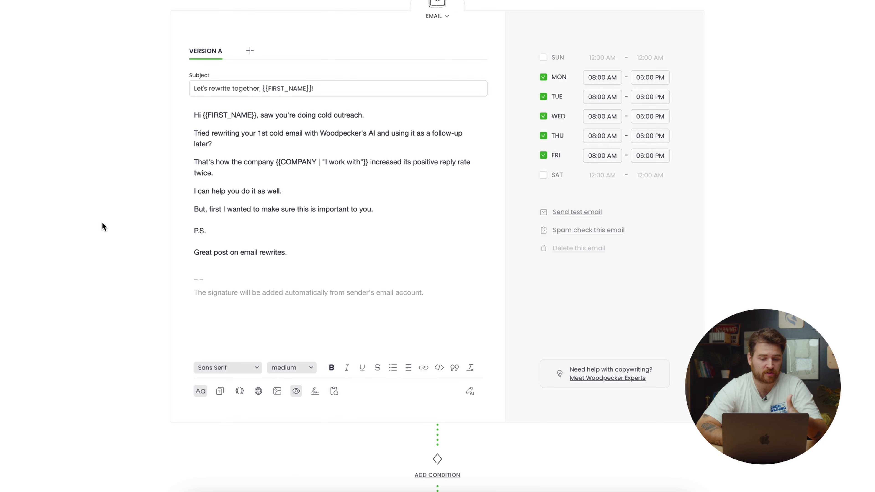
scroll(103, 226, "down", 2)
scroll(102, 225, "up", 3)
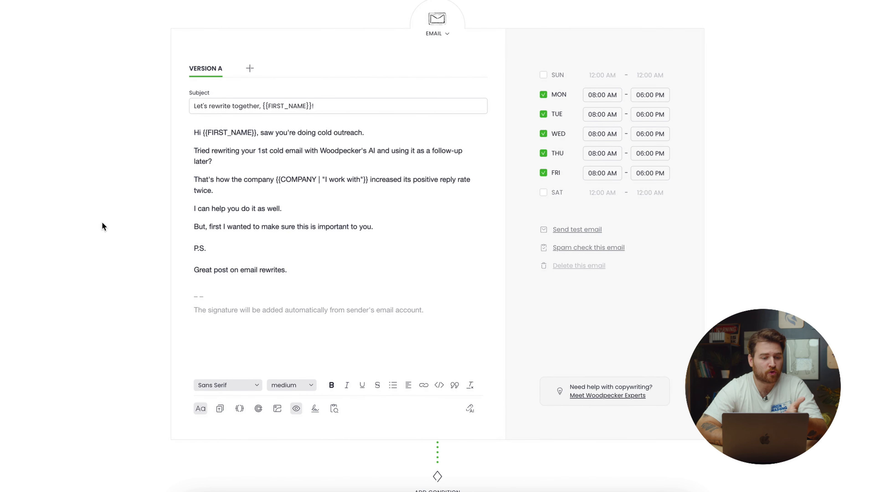
scroll(102, 223, "down", 3)
scroll(102, 226, "down", 3)
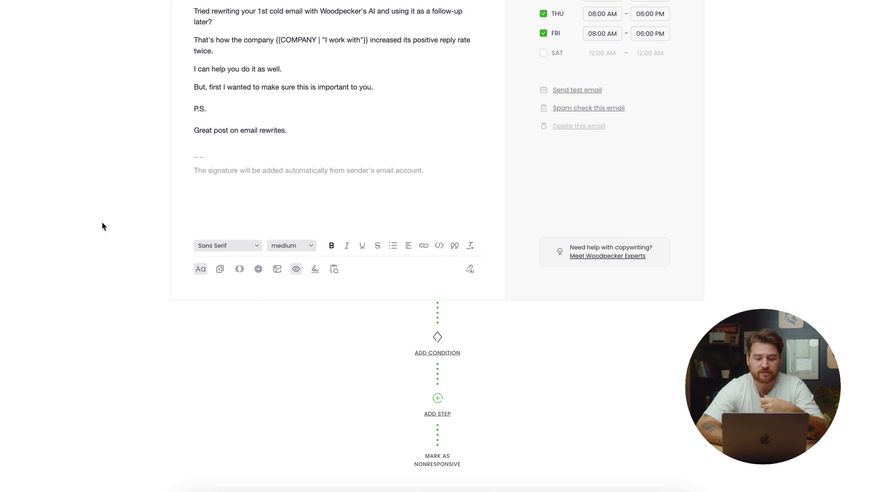
scroll(102, 227, "down", 1)
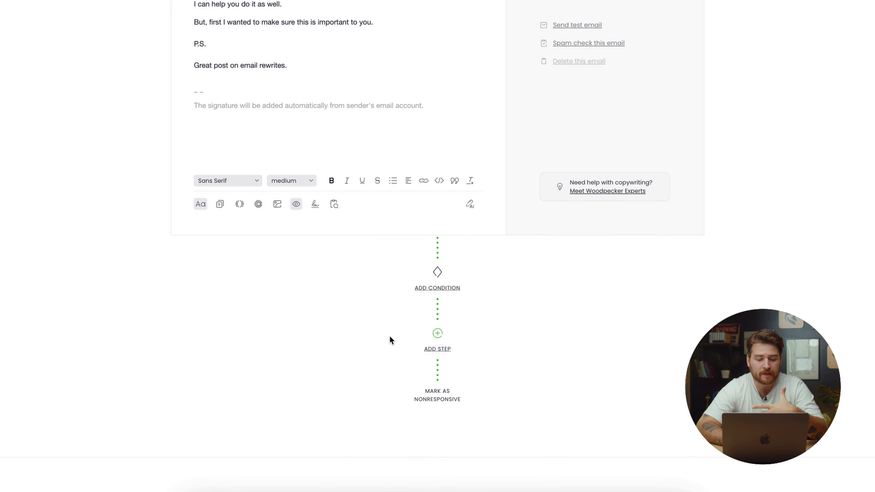
left_click(438, 349)
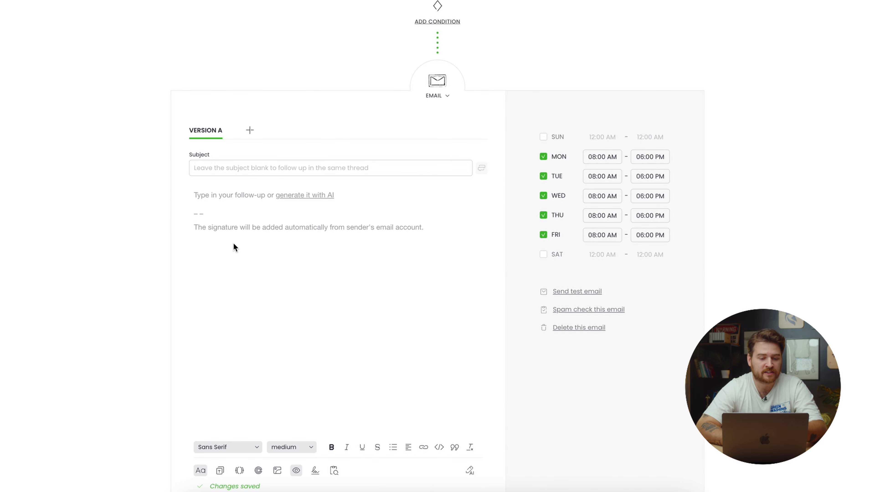
Open the wait setting between the first email and the follow-up and review its delay and time unit options.
scroll(130, 214, "up", 3)
scroll(130, 215, "up", 10)
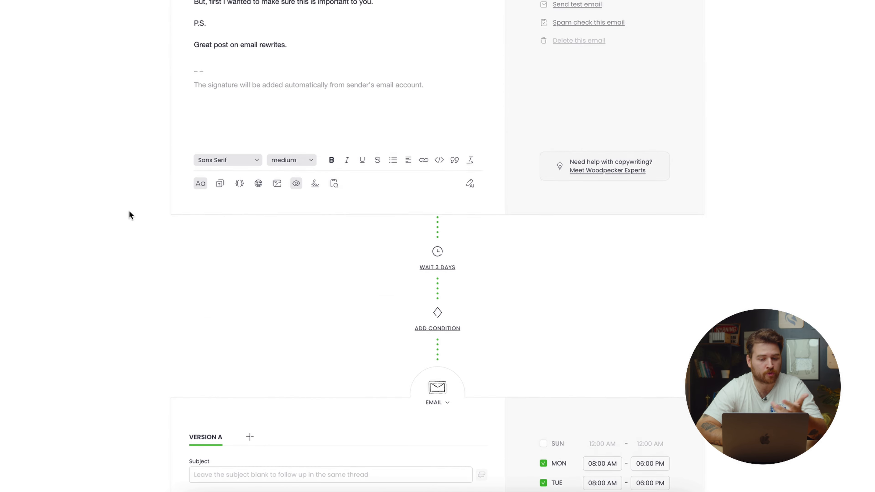
scroll(131, 214, "down", 6)
scroll(129, 210, "down", 1)
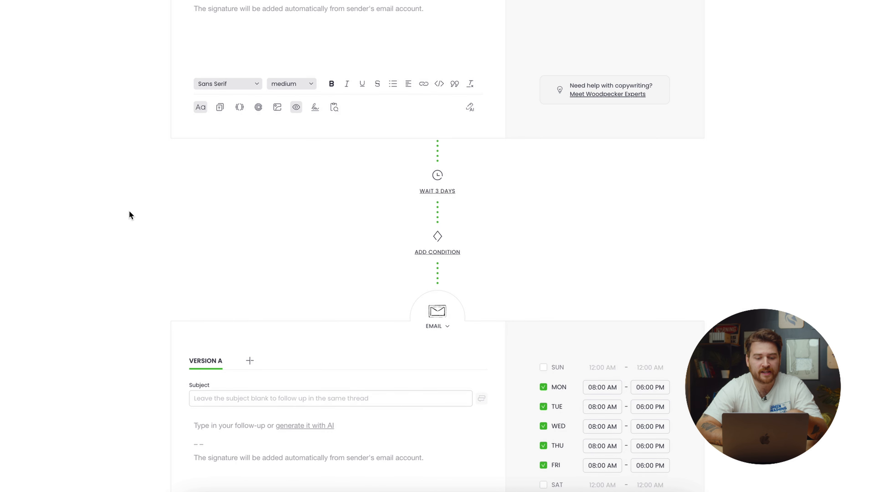
left_click(436, 193)
scroll(410, 85, "up", 1)
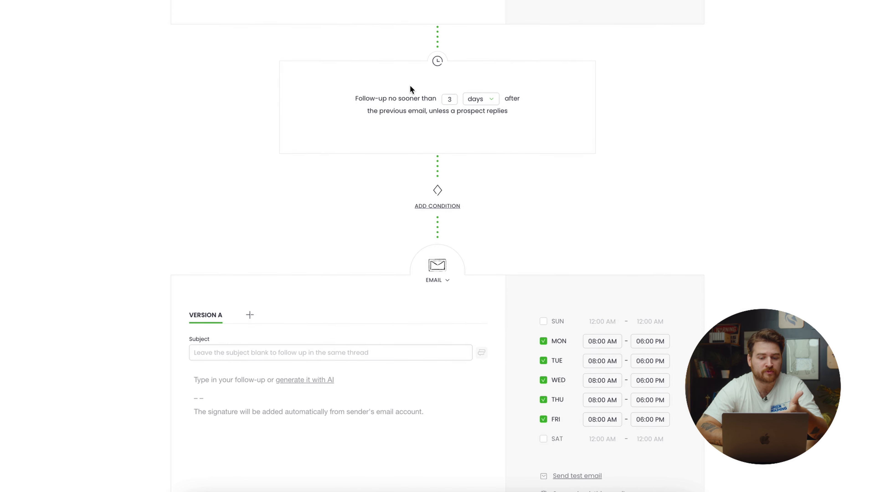
left_click(481, 104)
left_click(492, 108)
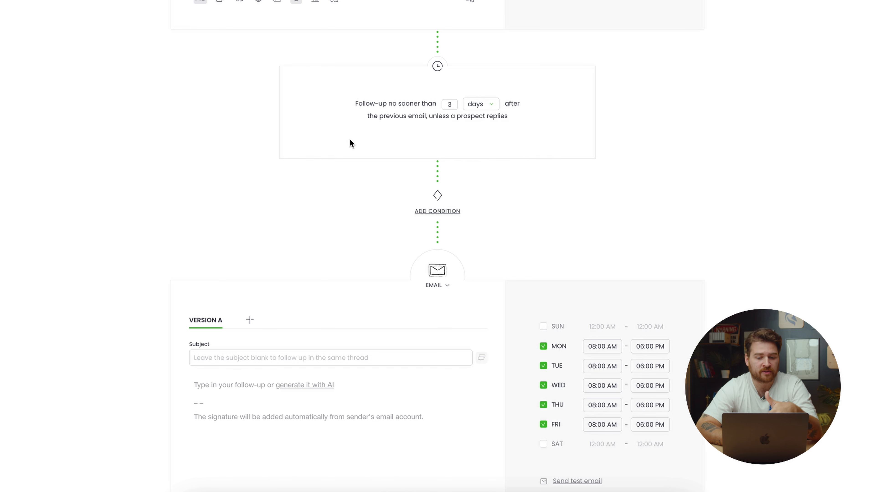
scroll(351, 142, "up", 1)
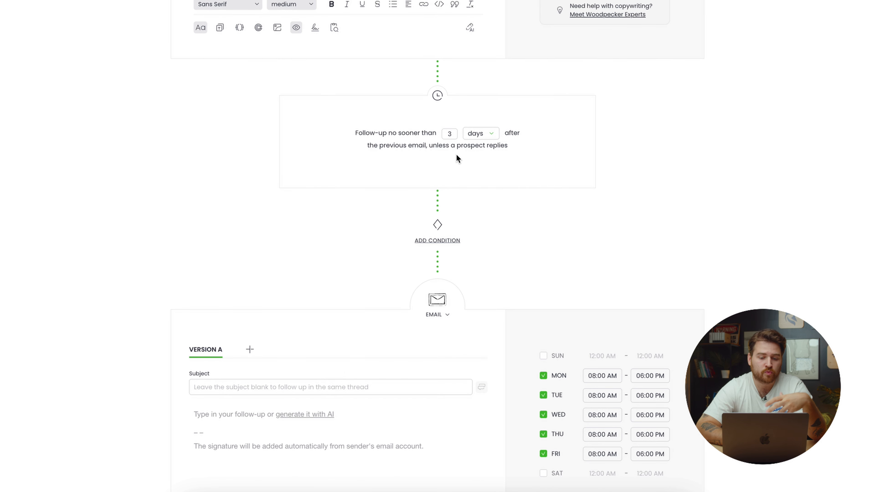
scroll(349, 137, "up", 1)
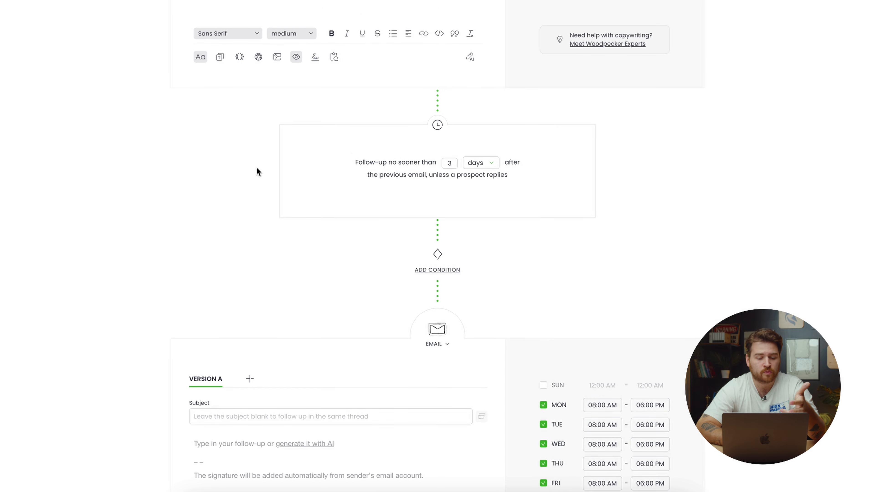
scroll(328, 171, "up", 9)
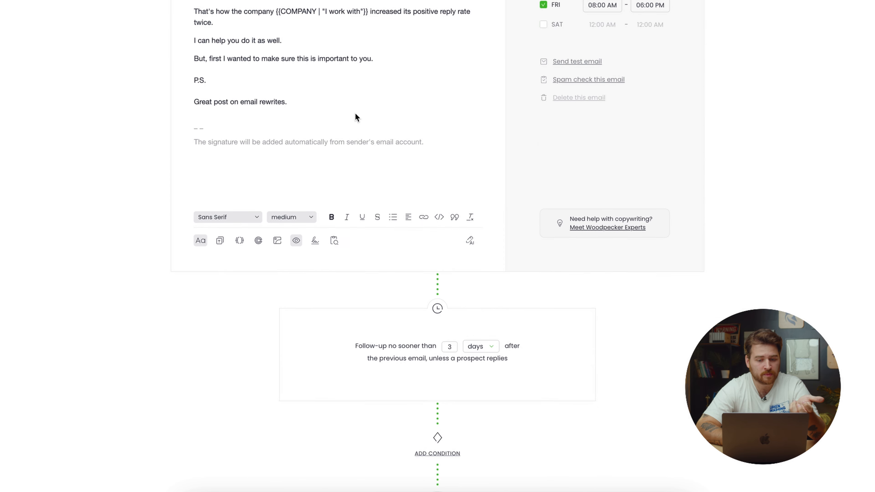
scroll(320, 270, "down", 5)
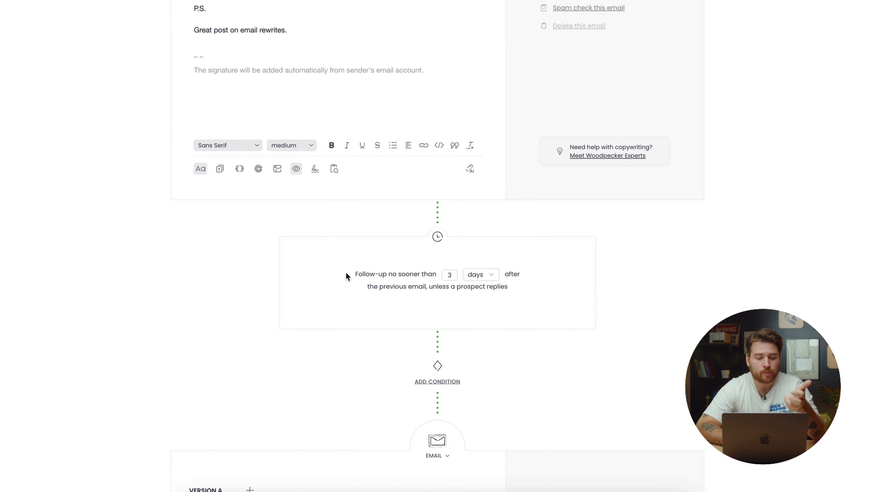
scroll(347, 276, "down", 3)
scroll(361, 188, "down", 4)
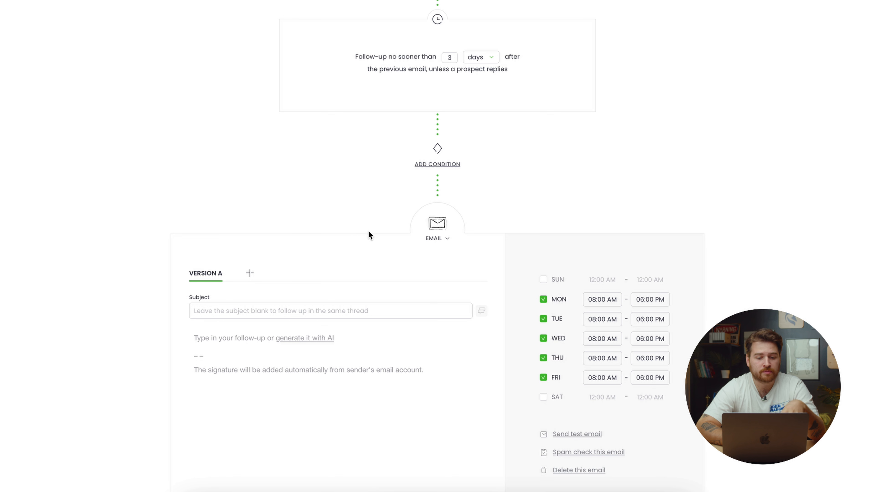
Try a follow-up delay of 1 hour and set it back to 3 days.
double_click(452, 59)
type("1")
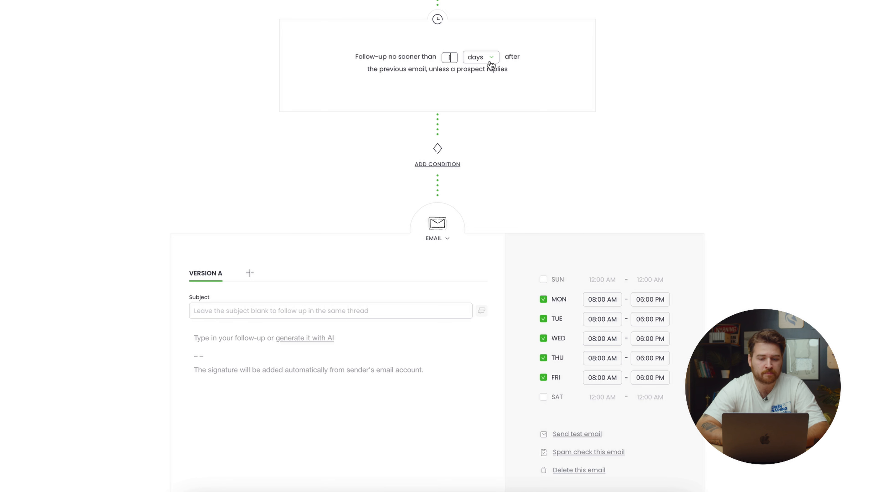
left_click(491, 65)
left_click(488, 79)
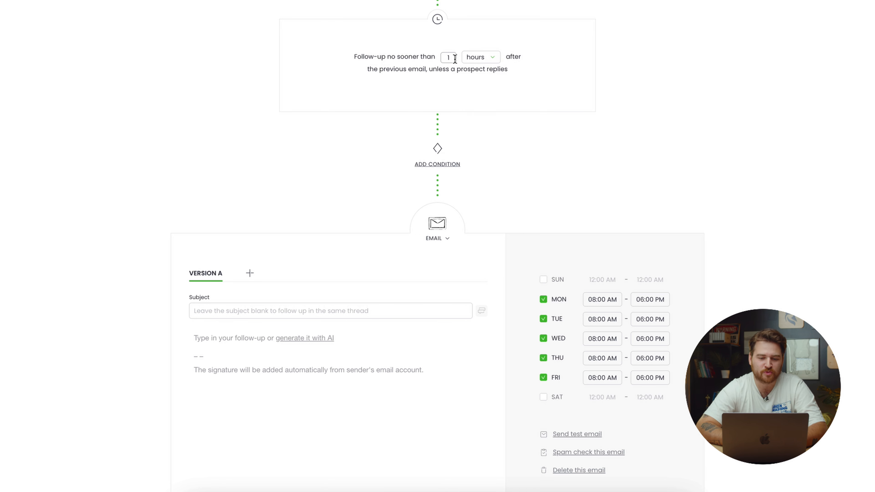
left_click(451, 59)
key("BackSpace")
type("3")
left_click(483, 65)
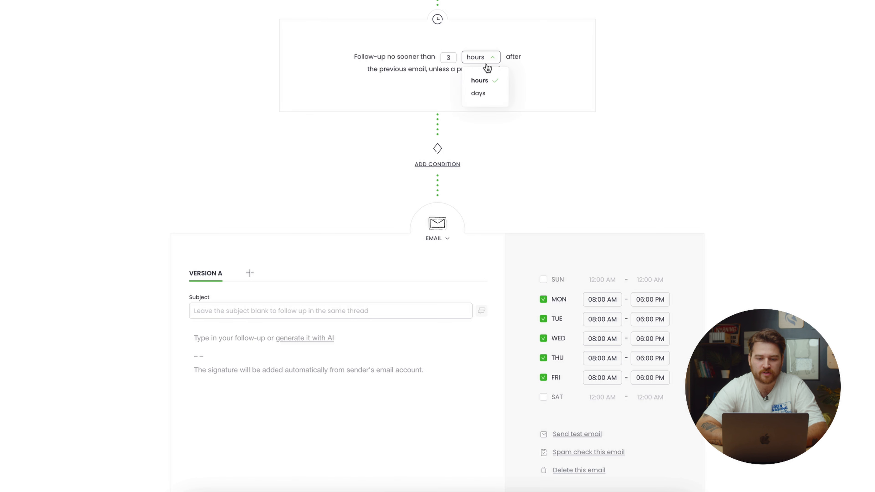
left_click(484, 92)
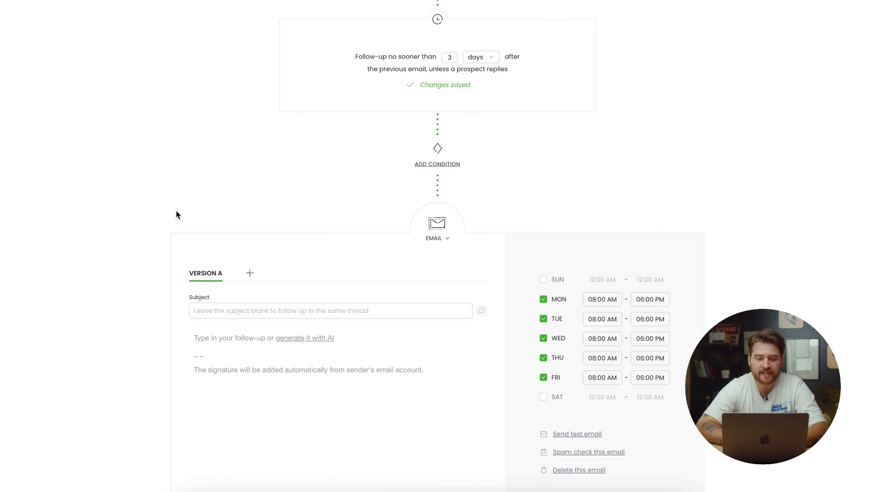
Start AI generation of the follow-up with the prompt "Create a follow-up on a cold email on AI rewriting the cold mailing campaigns and increasing the results".
scroll(176, 212, "down", 3)
scroll(177, 215, "down", 2)
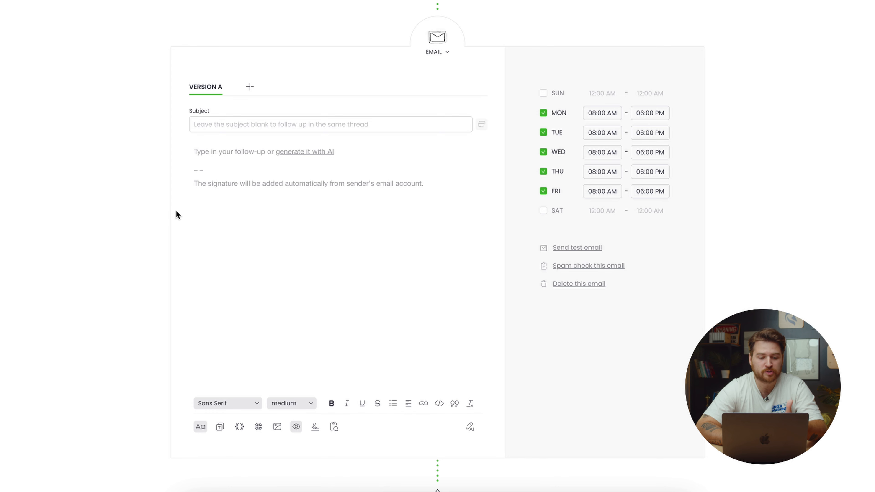
left_click(245, 172)
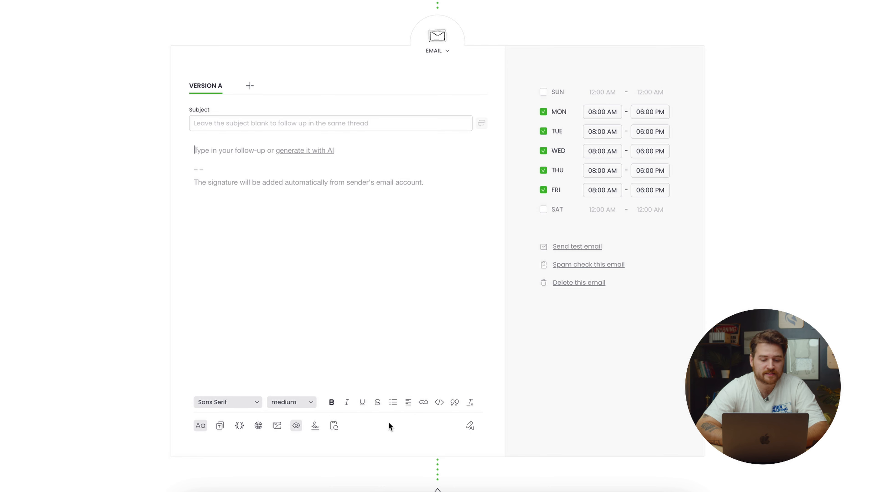
left_click(471, 430)
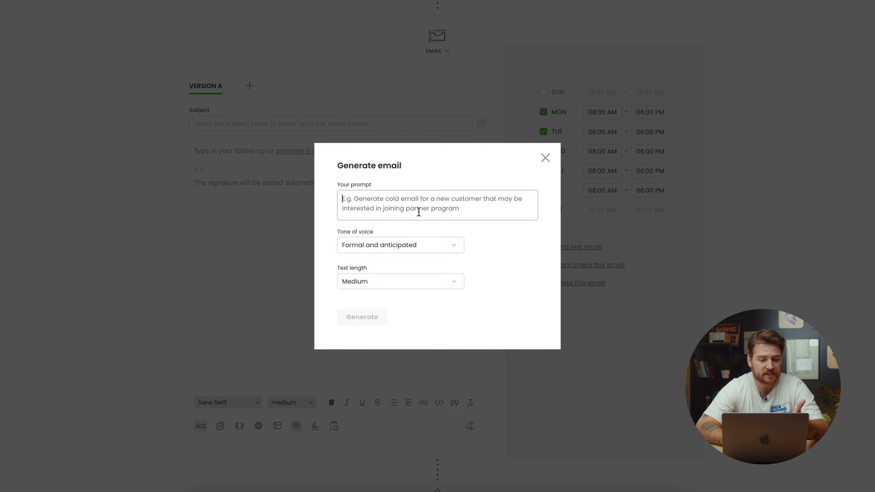
left_click(416, 246)
left_click(443, 246)
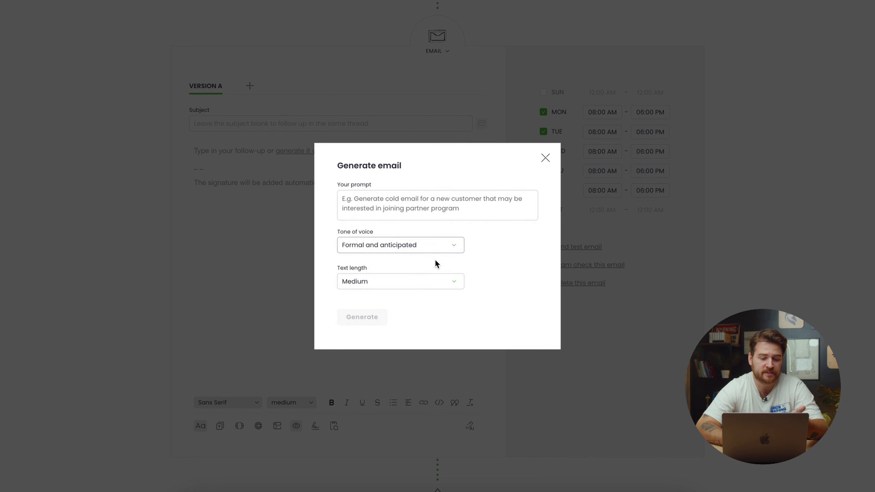
left_click(420, 283)
left_click(405, 283)
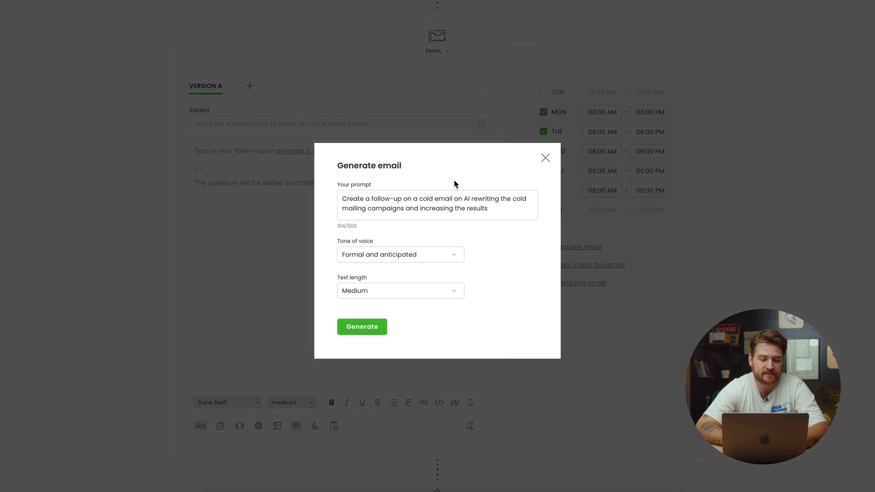
Generate the follow-up text with the tone of voice "Informal and creative" and the text length "Short".
left_click(391, 256)
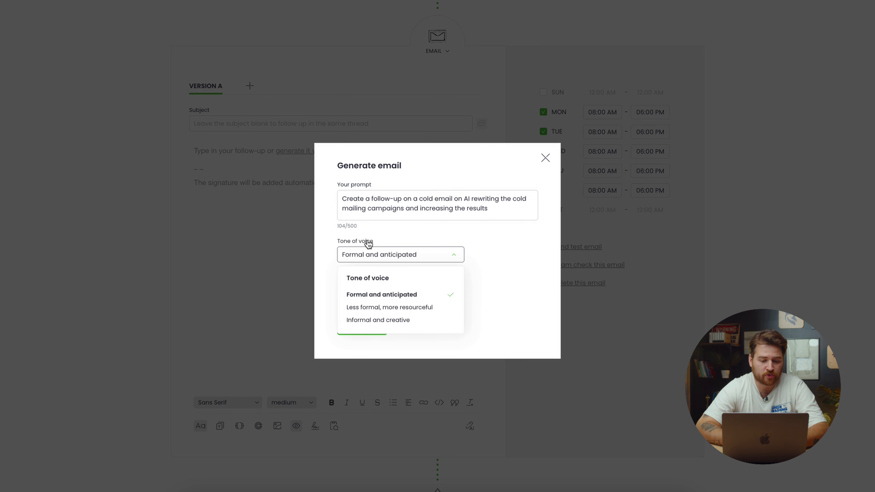
left_click(405, 321)
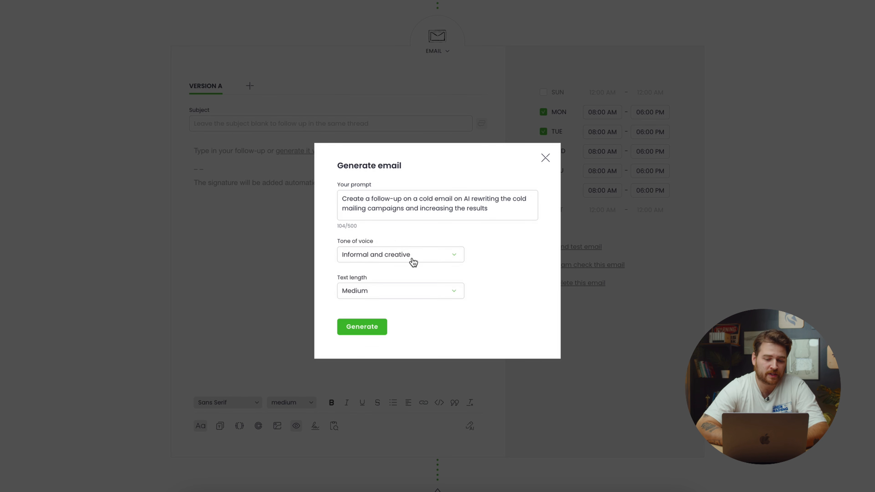
left_click(419, 299)
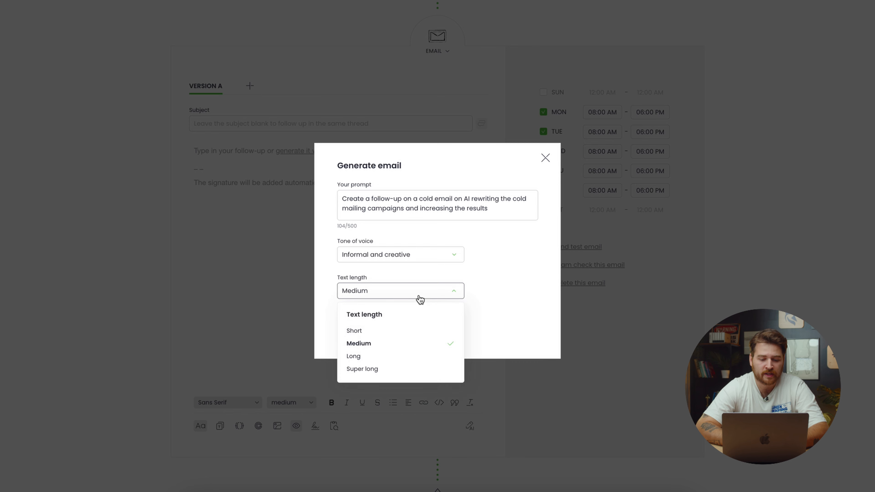
left_click(378, 332)
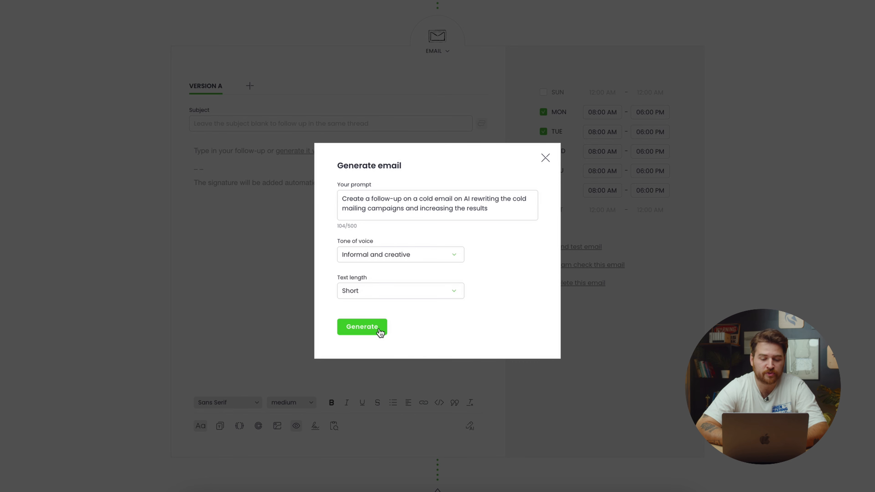
left_click(380, 333)
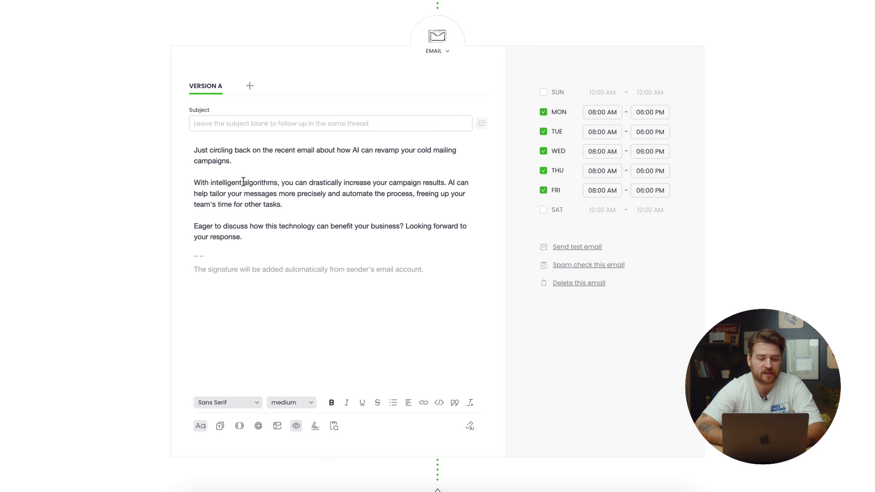
Add another follow-up email step below the generated follow-up, at the end of the sequence.
left_click(246, 214)
scroll(246, 214, "down", 2)
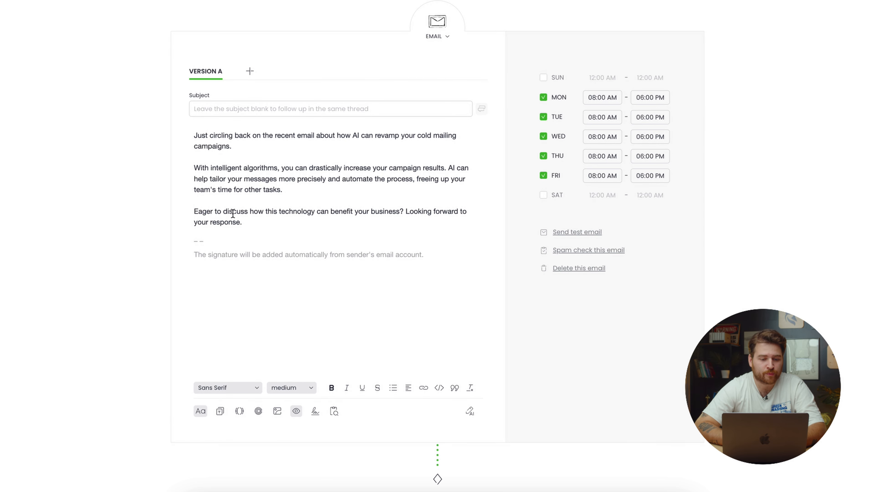
scroll(78, 226, "down", 4)
scroll(78, 226, "down", 10)
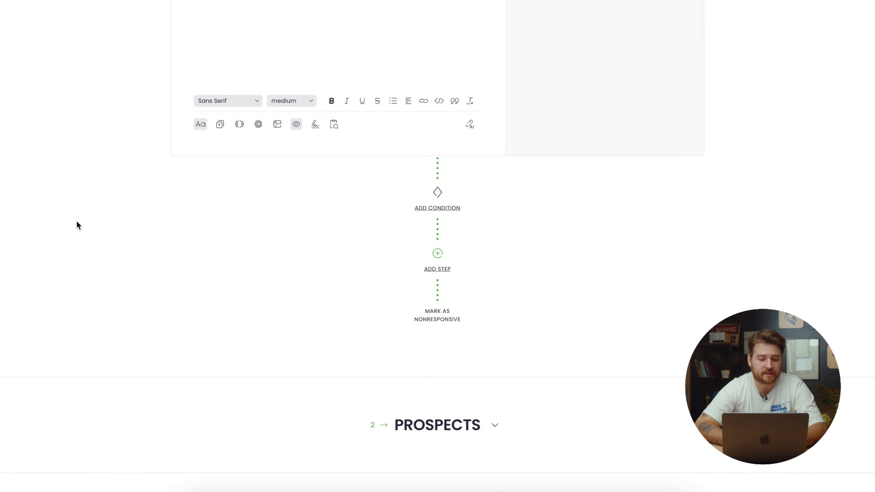
left_click(446, 270)
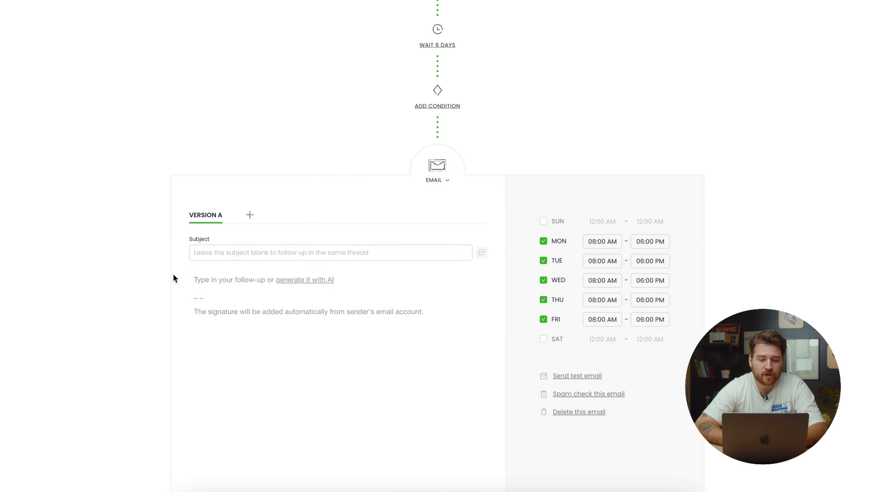
Open the wait setting before the third email and review that email and the end of the sequence.
scroll(174, 278, "up", 3)
left_click(445, 142)
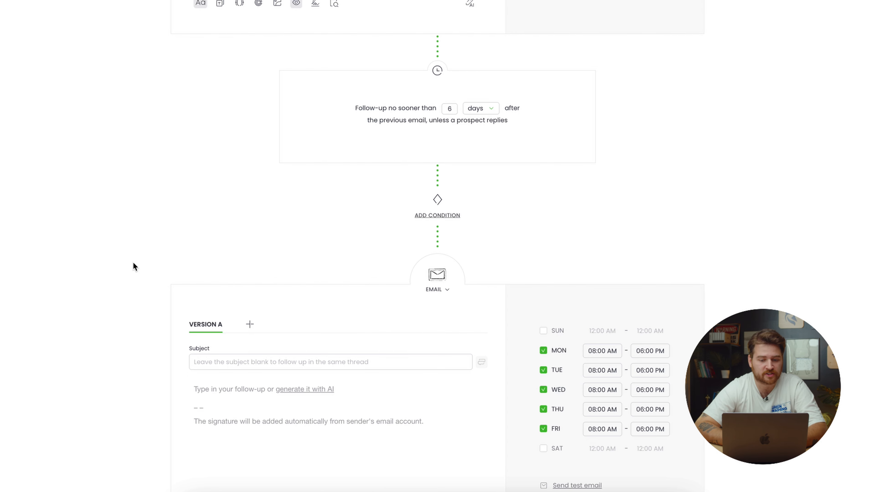
scroll(132, 261, "down", 5)
scroll(113, 235, "up", 3)
scroll(96, 209, "down", 10)
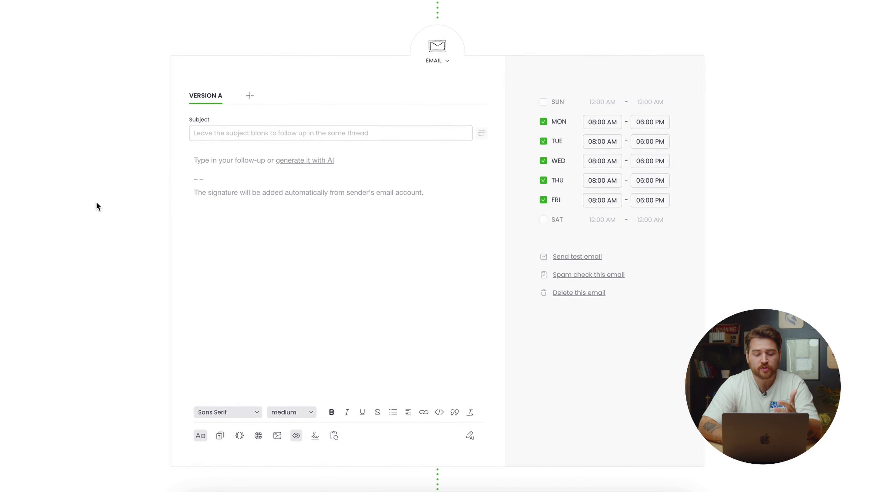
scroll(98, 206, "up", 2)
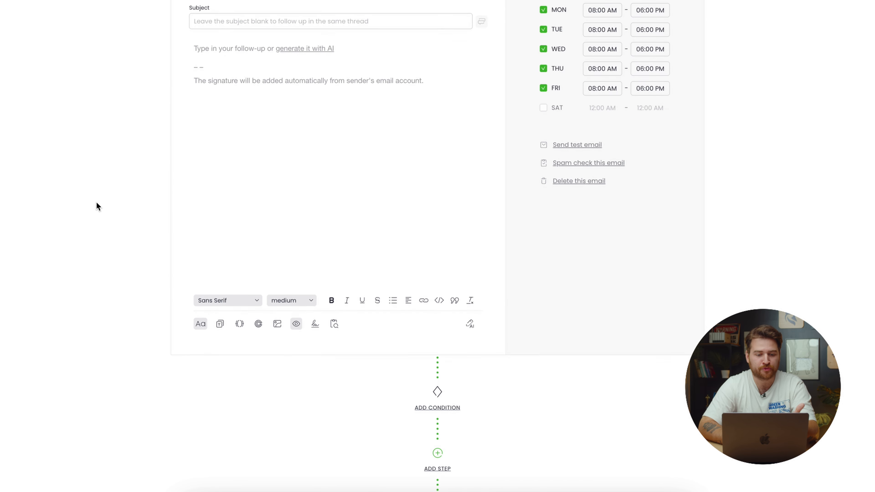
scroll(98, 206, "down", 1)
scroll(97, 206, "down", 7)
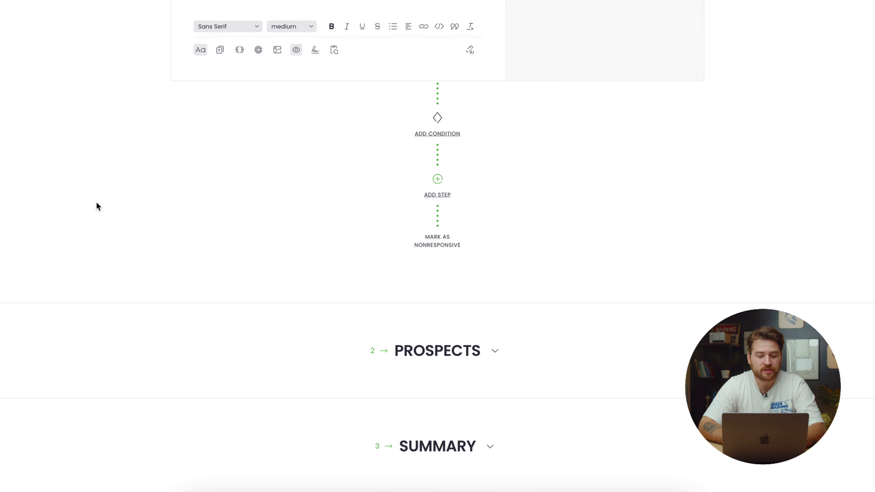
Open the campaign's prospects section and check the manual prospect entry form, leaving it without adding anyone.
left_click(483, 334)
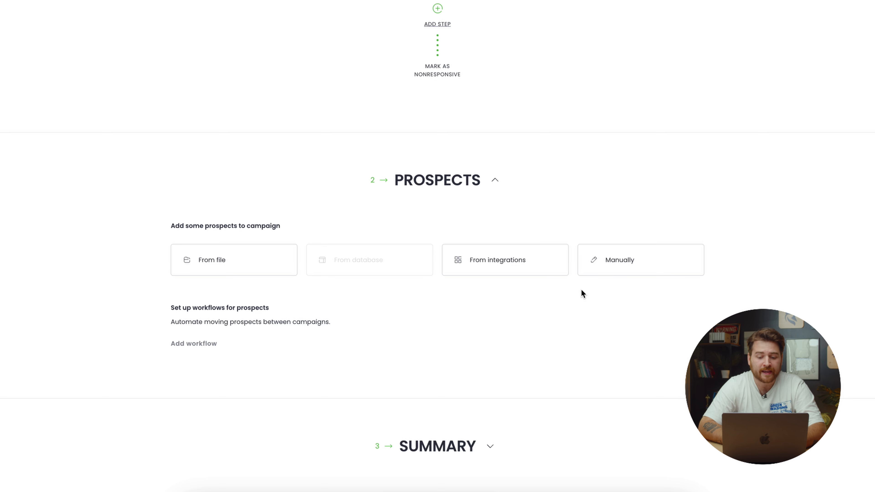
left_click(621, 261)
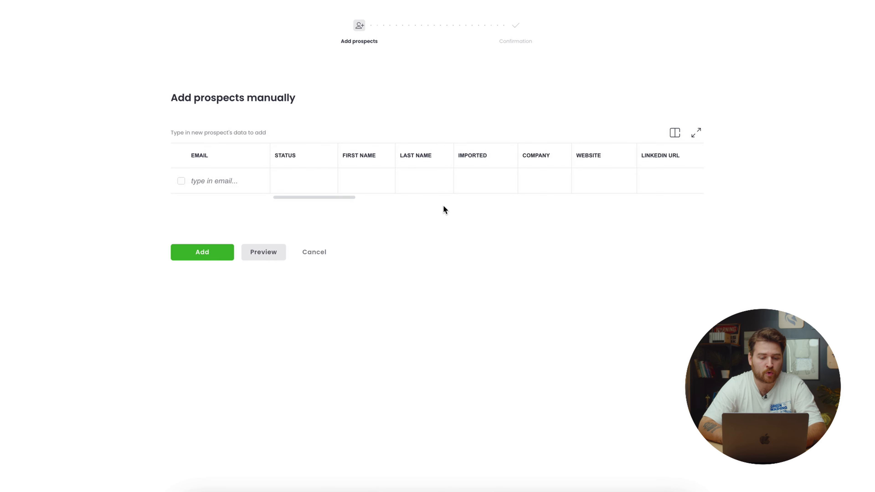
left_click(315, 255)
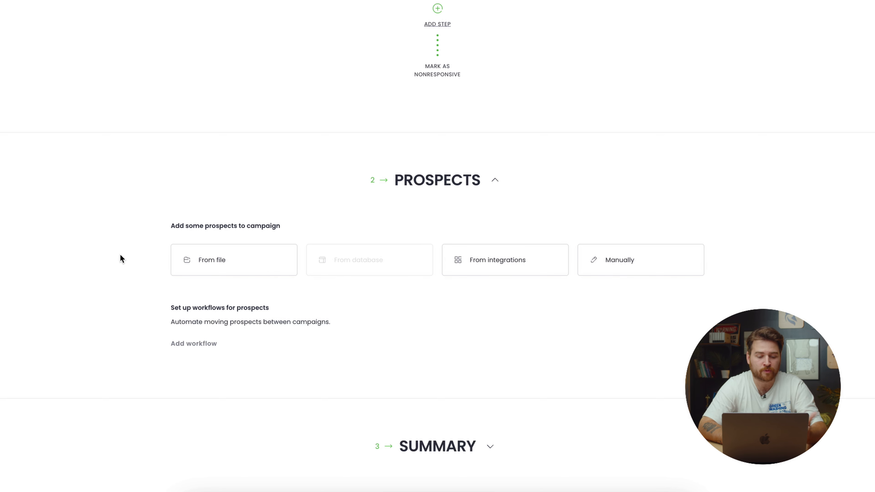
Import prospects from a file, previewing a contact against the matched fields and ignoring the column headings.
left_click(240, 262)
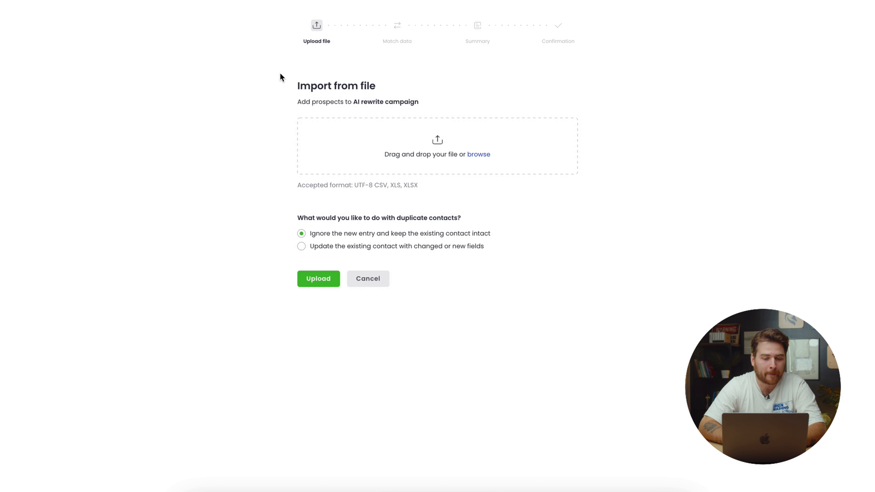
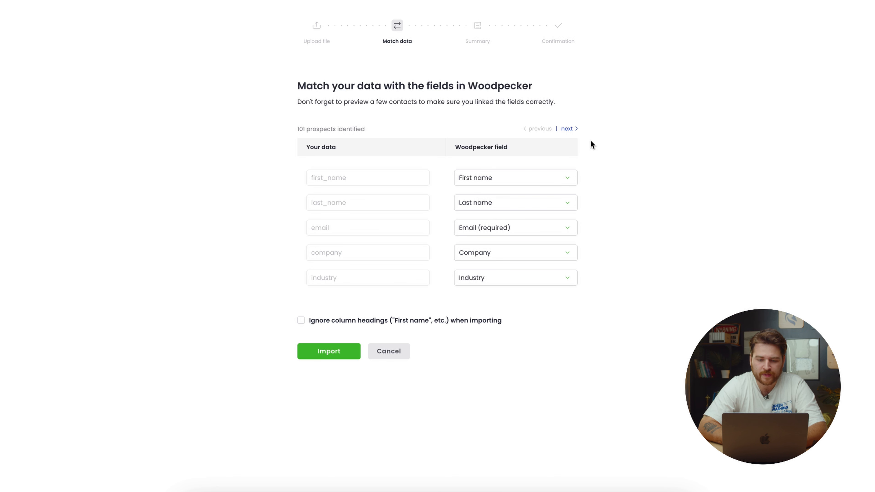
left_click(569, 130)
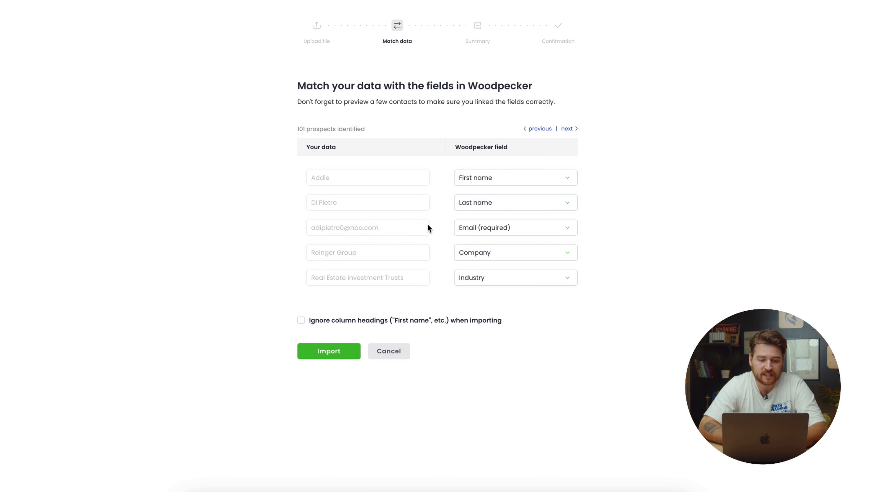
left_click(538, 129)
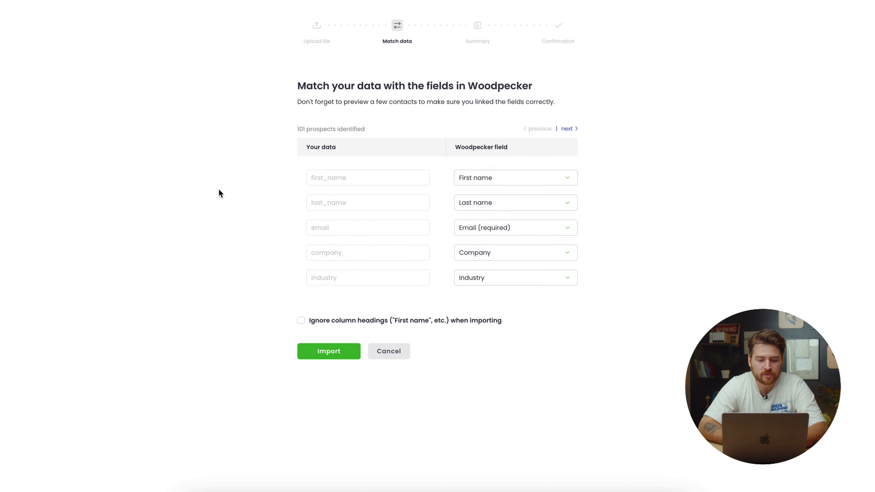
left_click(300, 321)
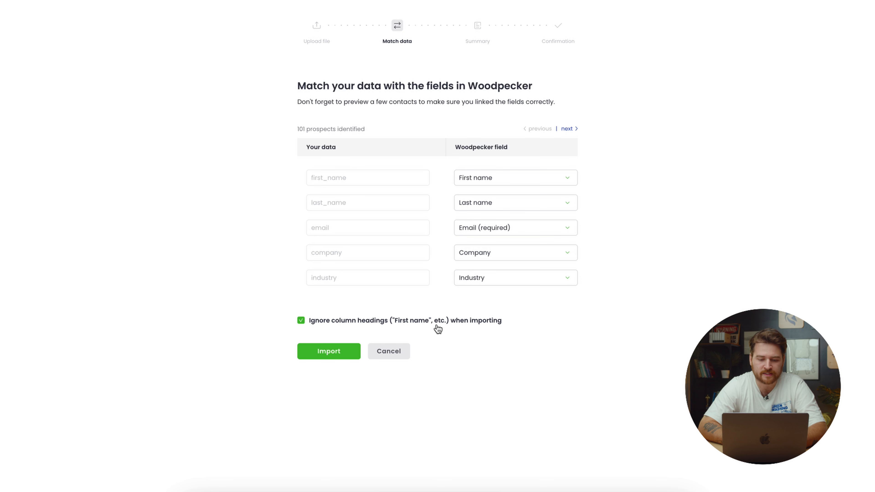
left_click(329, 355)
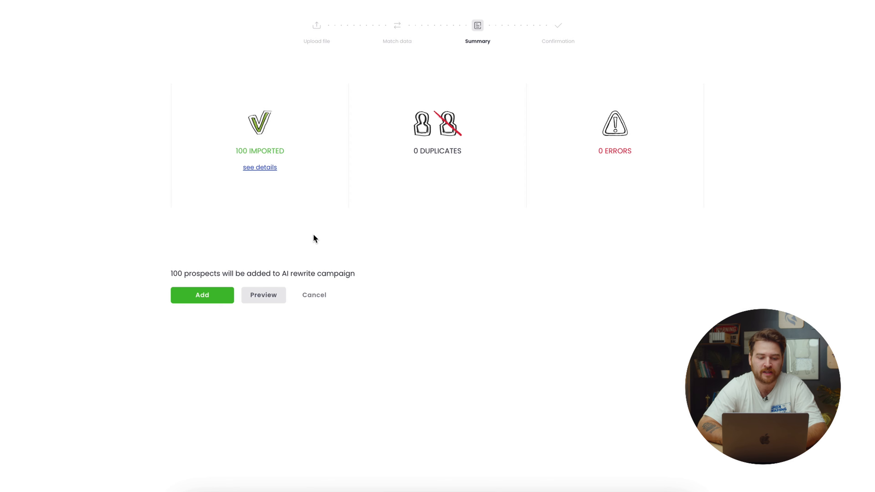
Check the details of the imported prospects, add them to the AI rewrite campaign and return to the campaign.
left_click(260, 168)
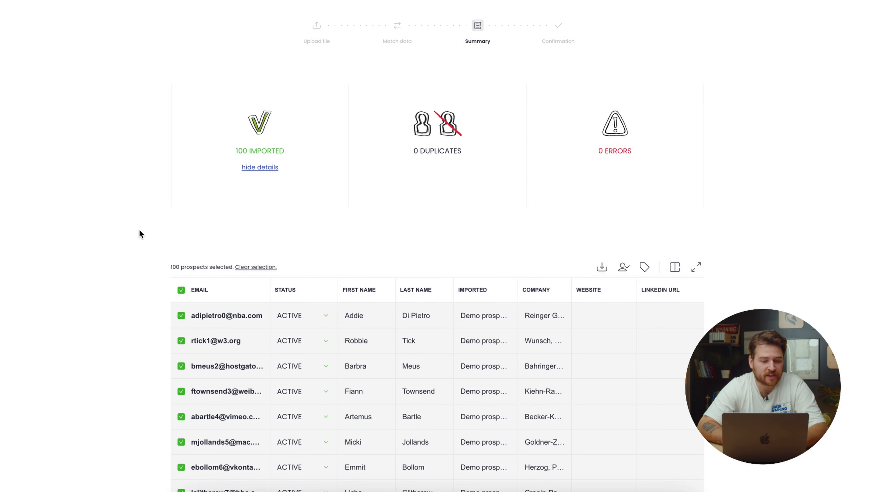
scroll(123, 257, "down", 3)
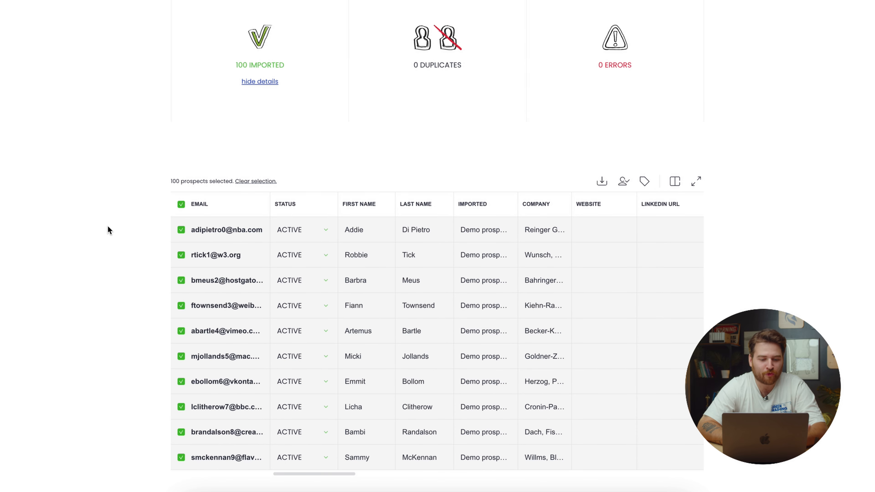
scroll(107, 226, "up", 3)
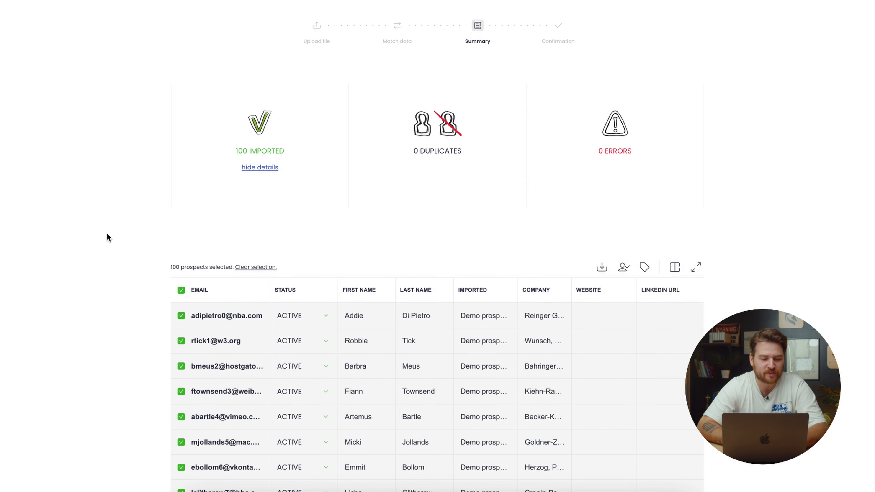
left_click(259, 171)
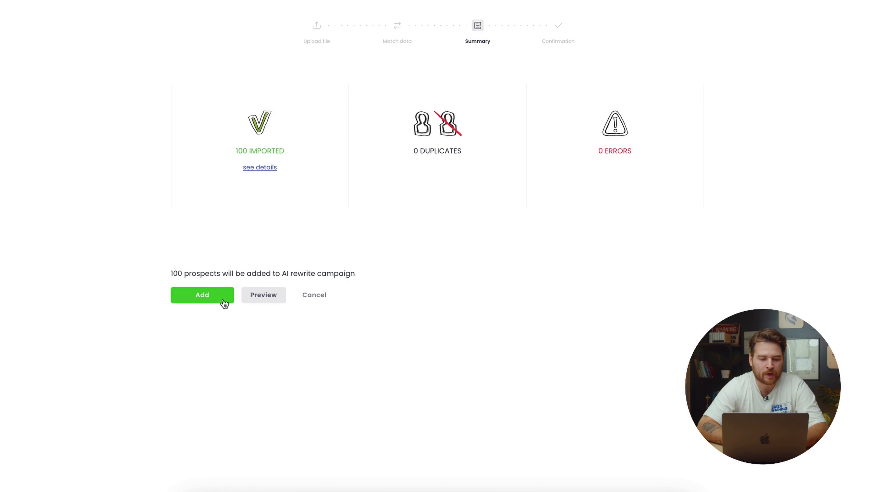
left_click(211, 302)
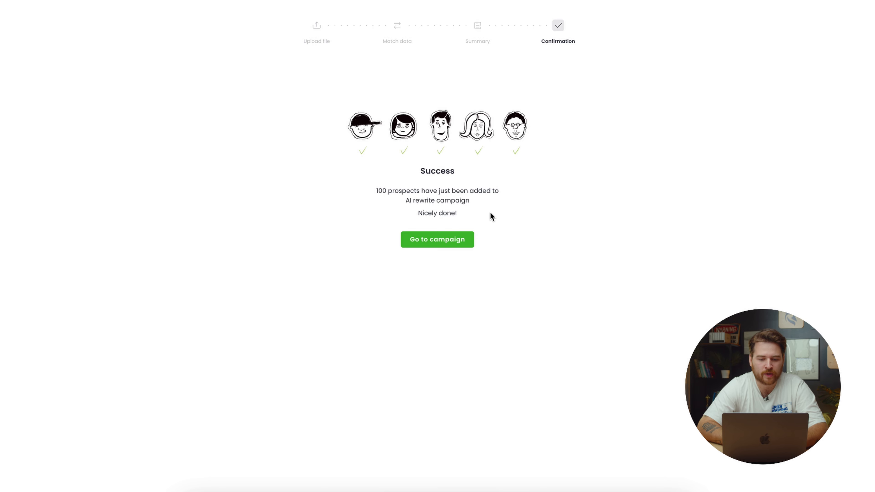
left_click(451, 238)
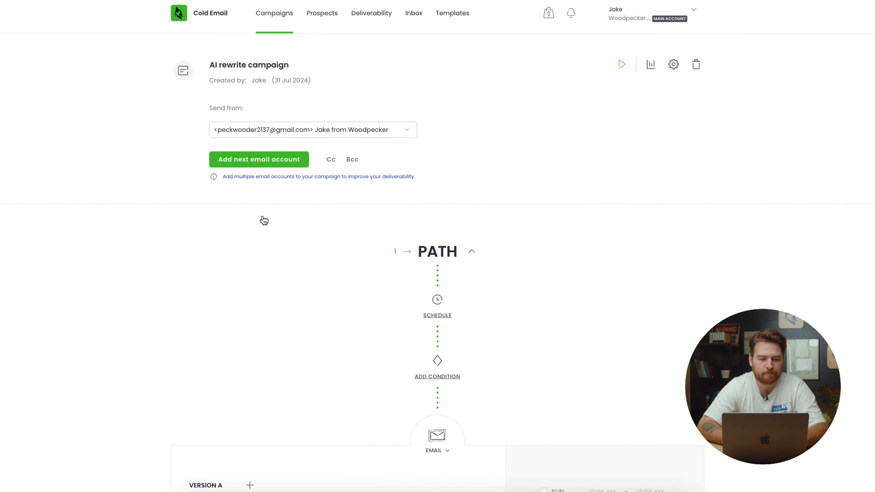
Look through the rows and columns of the campaign's prospects table and open the summary section.
scroll(173, 243, "down", 15)
scroll(127, 246, "up", 3)
scroll(127, 247, "down", 2)
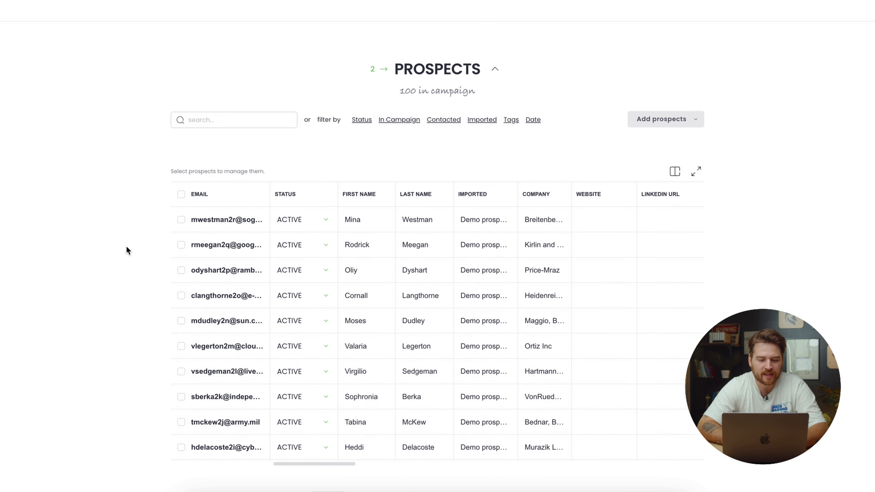
scroll(126, 246, "down", 2)
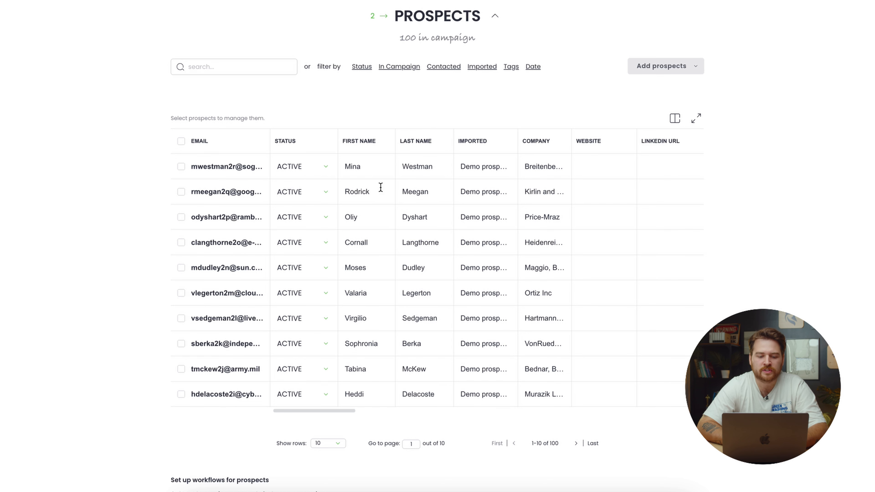
scroll(381, 187, "right", 3)
scroll(397, 224, "right", 4)
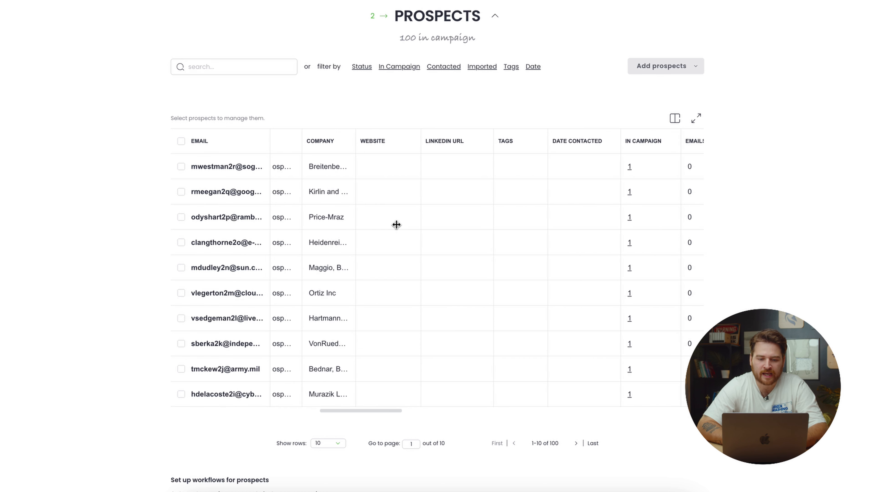
scroll(396, 224, "left", 6)
scroll(396, 225, "down", 2)
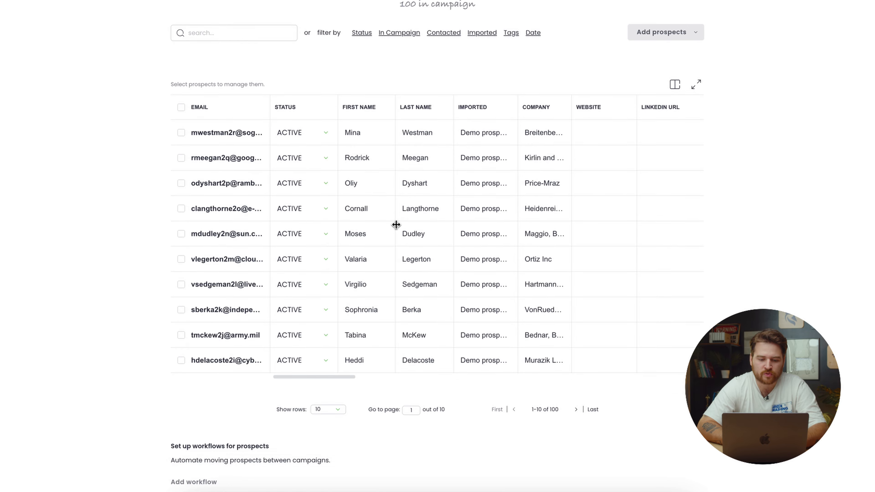
scroll(396, 224, "up", 3)
scroll(104, 221, "down", 5)
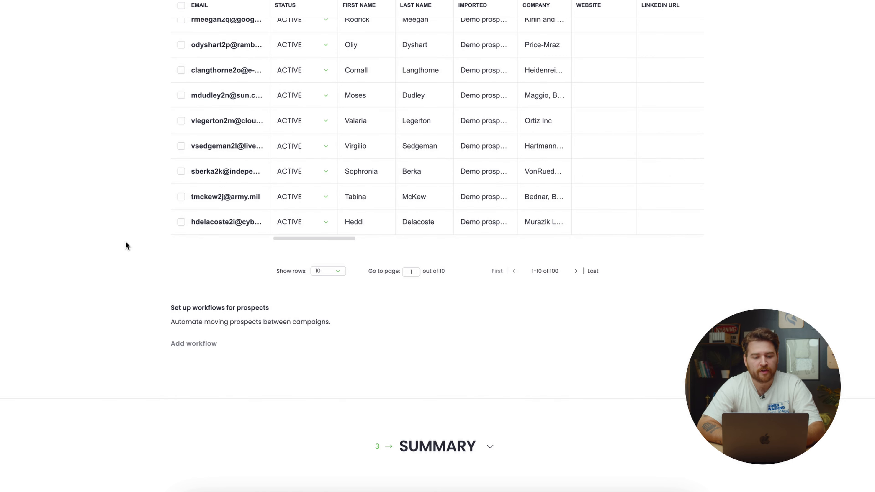
left_click(491, 447)
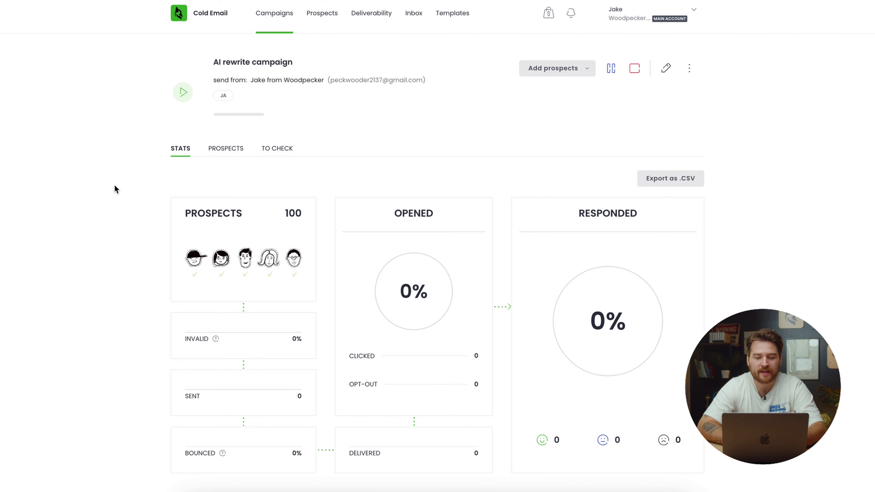
Examine the campaign statistics for prospects, sending, opens and responses, together with the path overview and the per-step figures.
scroll(198, 207, "down", 2)
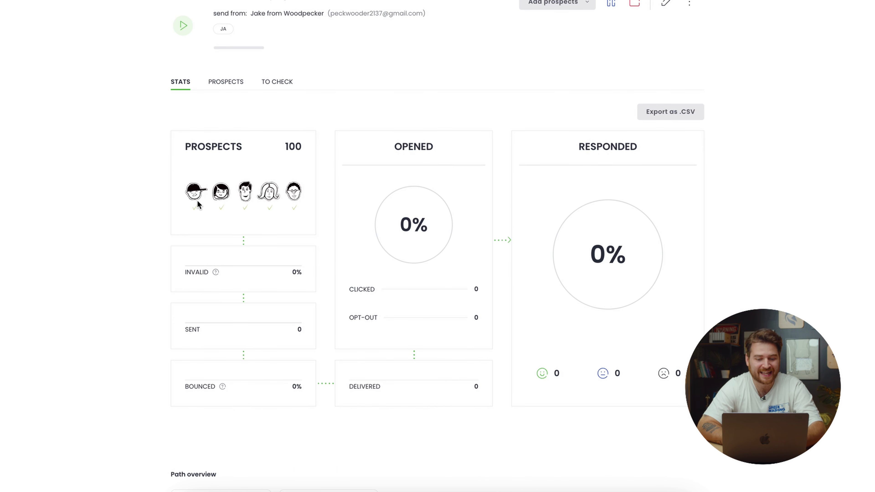
scroll(123, 213, "up", 2)
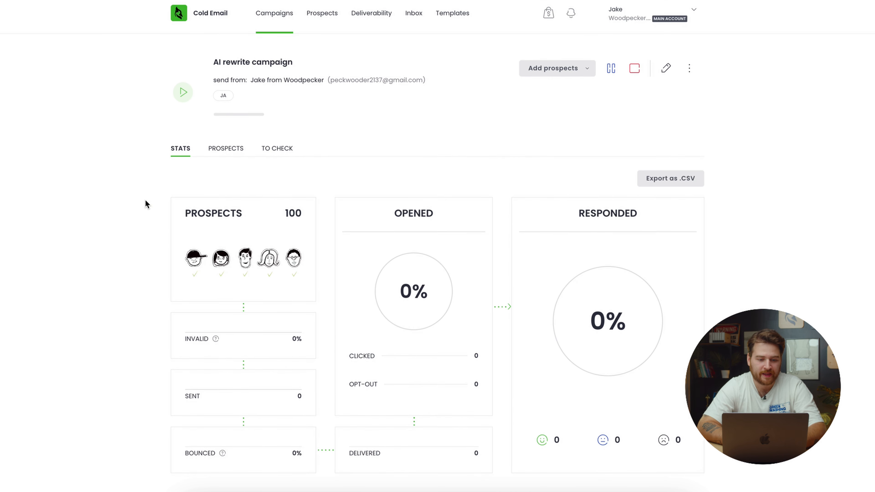
scroll(145, 201, "down", 2)
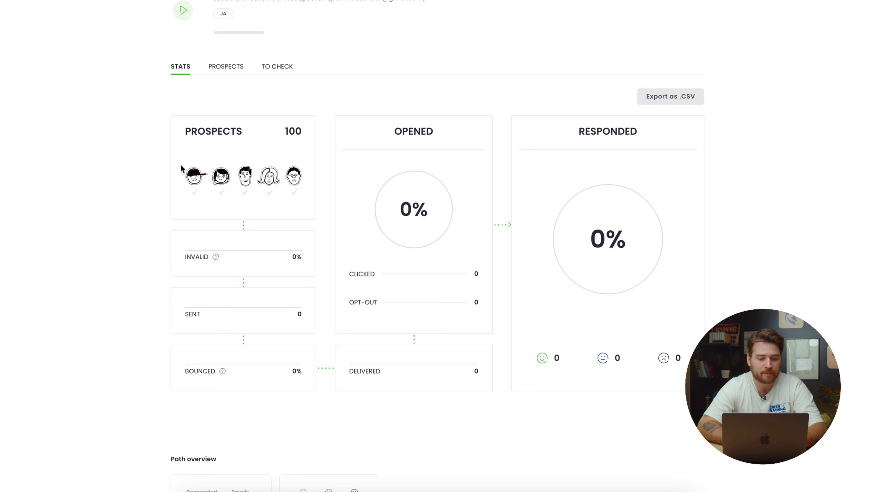
scroll(162, 196, "down", 2)
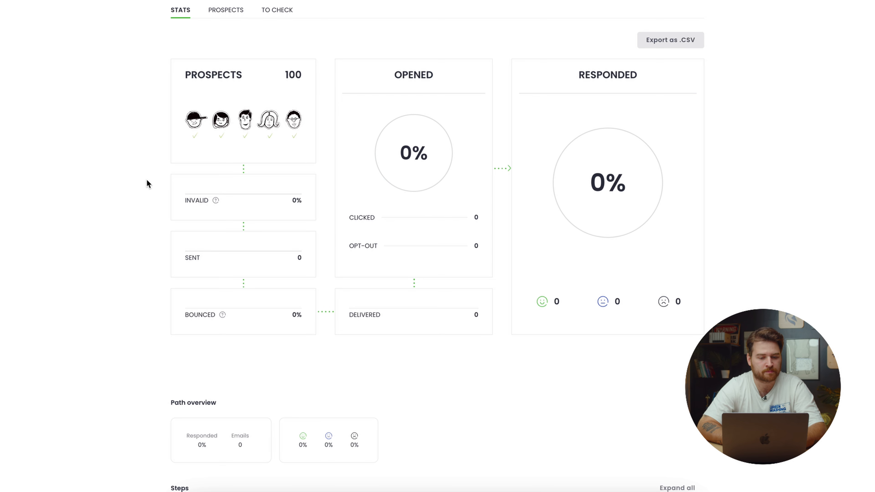
scroll(147, 180, "up", 1)
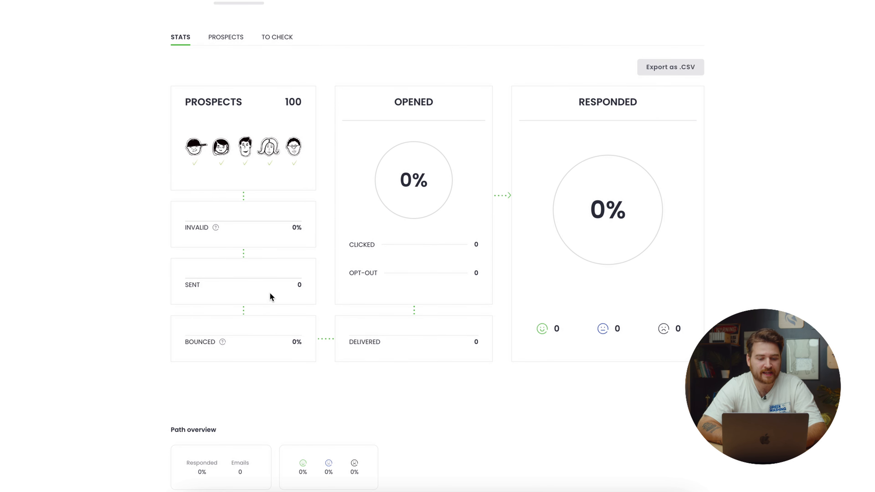
mouse_move(245, 287)
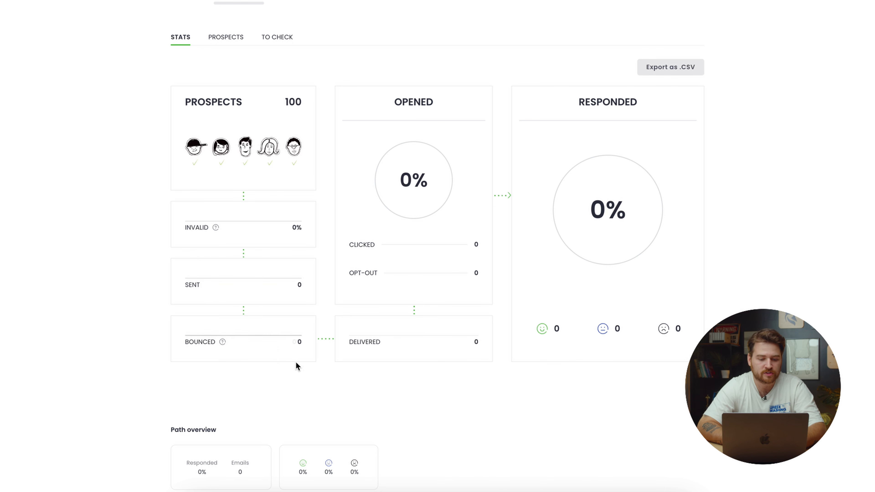
scroll(379, 412, "up", 1)
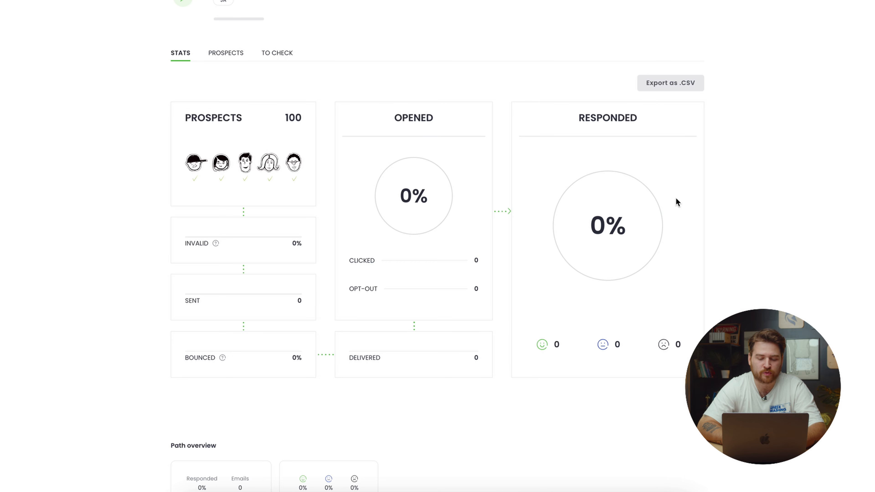
scroll(597, 343, "down", 6)
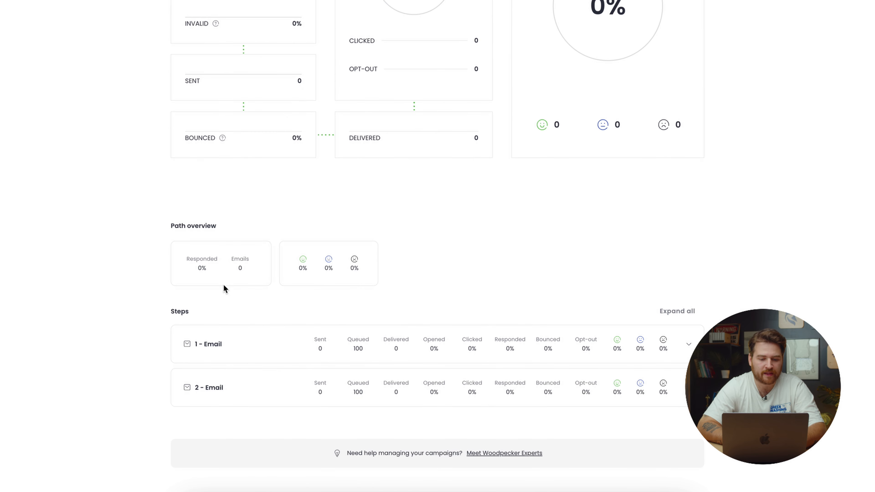
scroll(368, 267, "down", 1)
scroll(156, 256, "up", 4)
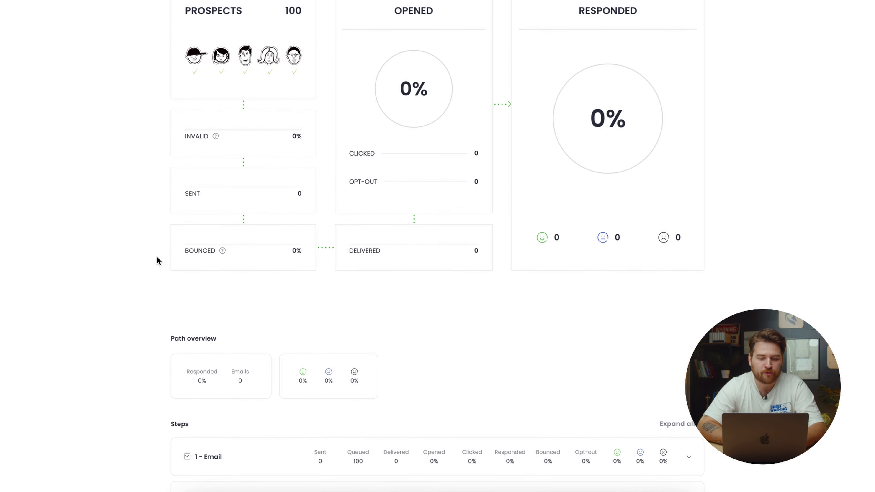
scroll(157, 257, "down", 4)
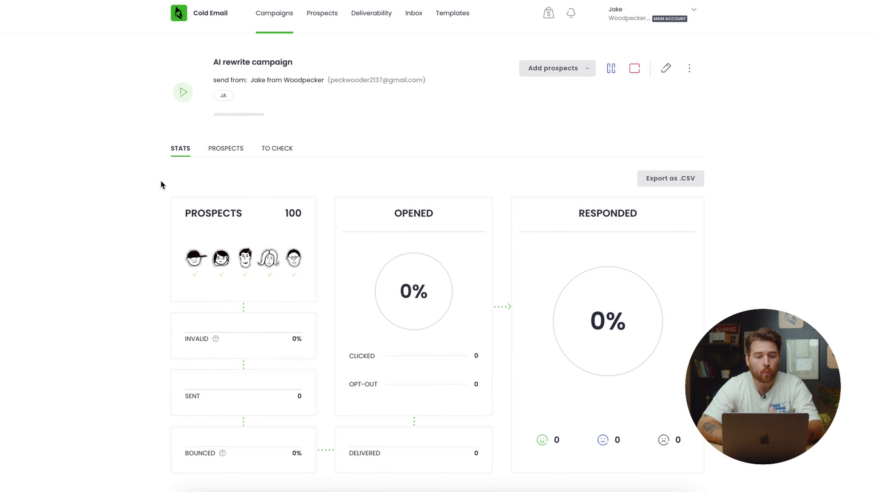
Expand the first email in the step statistics and review its content, delivery time and daily limit.
scroll(160, 182, "down", 10)
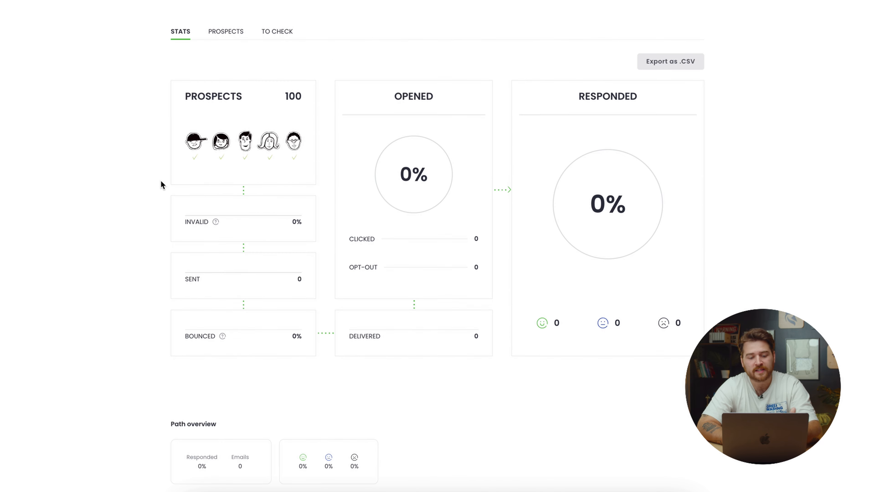
scroll(169, 193, "down", 2)
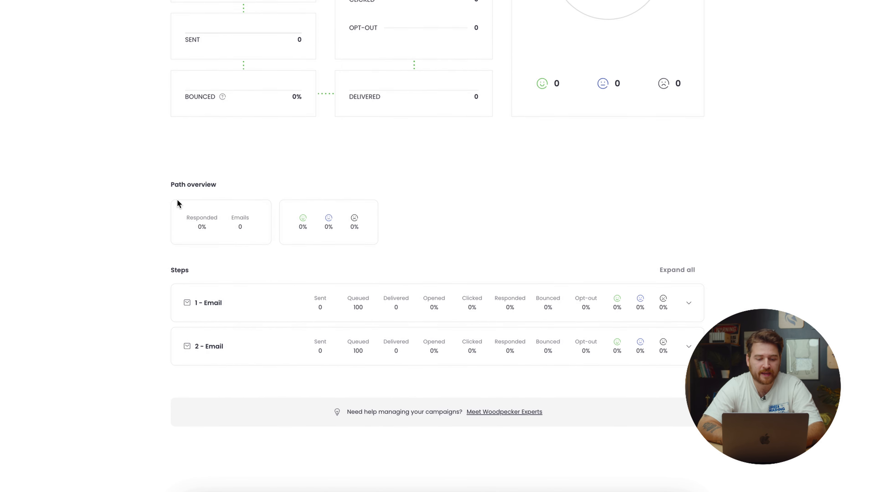
left_click(338, 322)
scroll(91, 326, "down", 4)
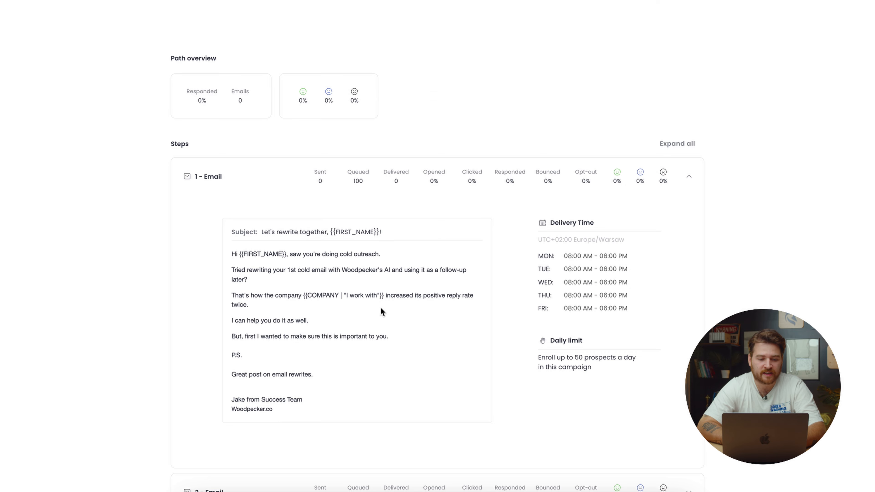
scroll(380, 311, "down", 5)
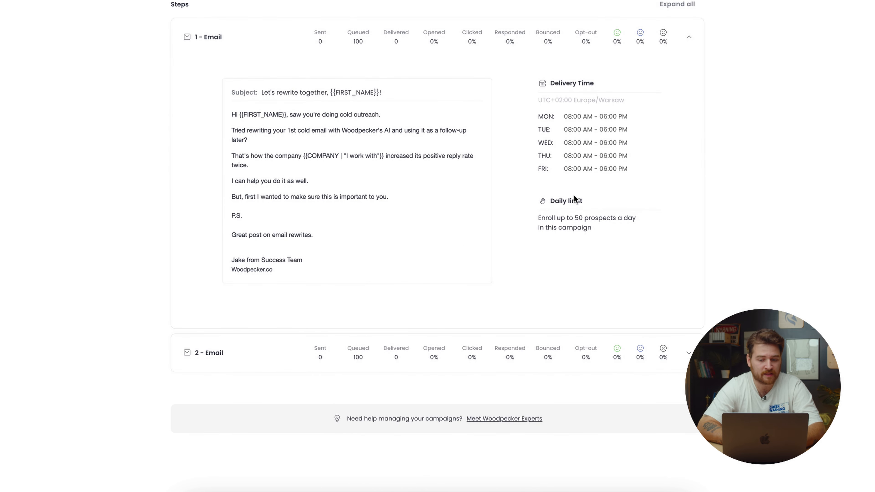
Review the AI rewrite campaign's overall statistics alongside the first email's content, delivery time and daily limit.
scroll(175, 180, "up", 1)
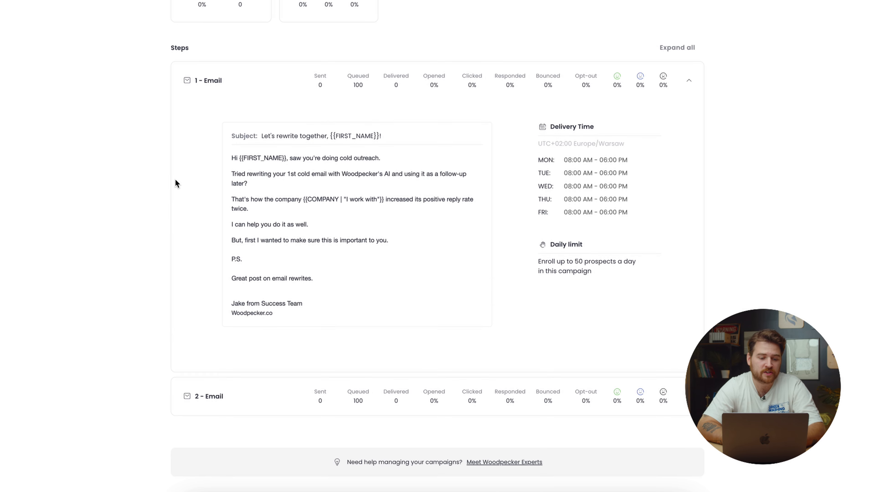
scroll(164, 193, "up", 7)
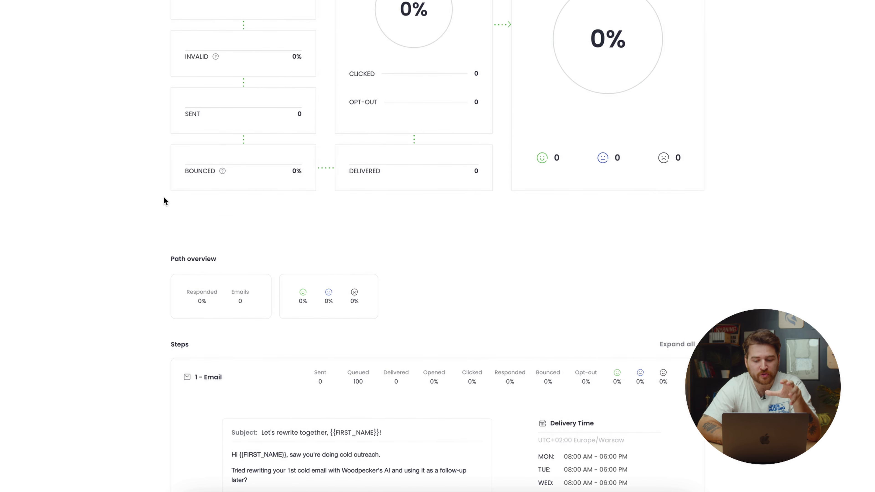
scroll(163, 197, "up", 4)
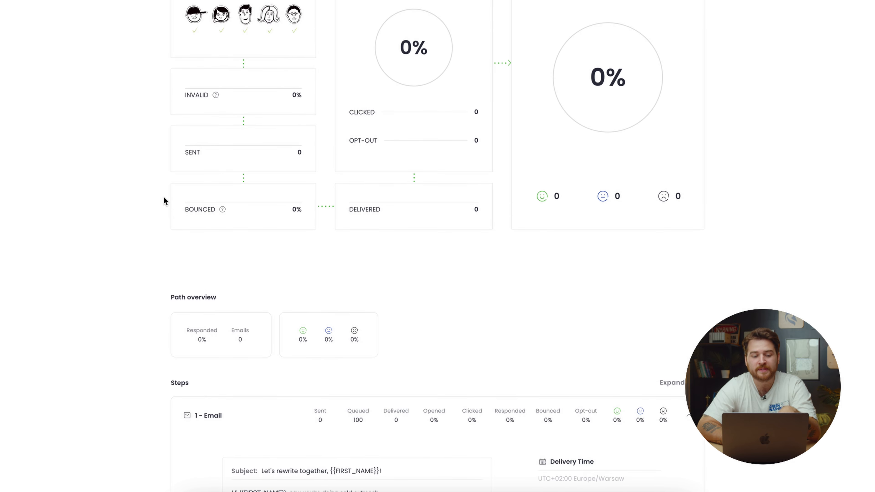
scroll(163, 200, "up", 1)
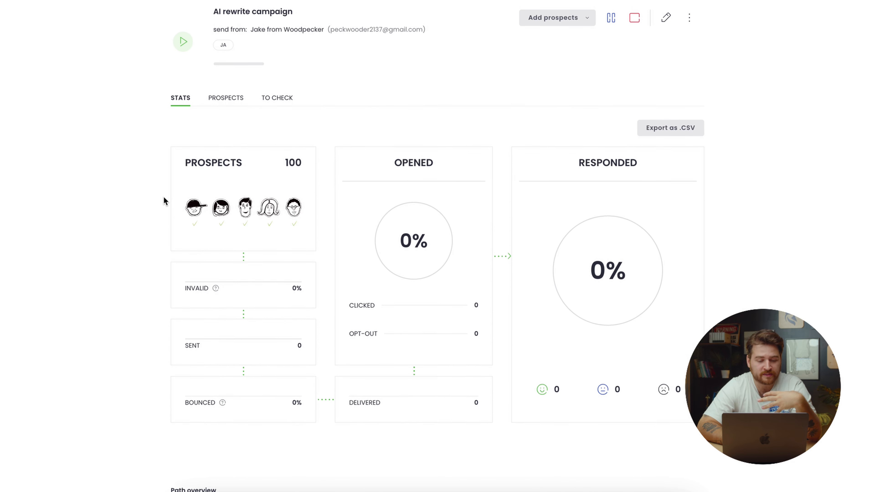
scroll(164, 201, "down", 2)
scroll(165, 201, "down", 8)
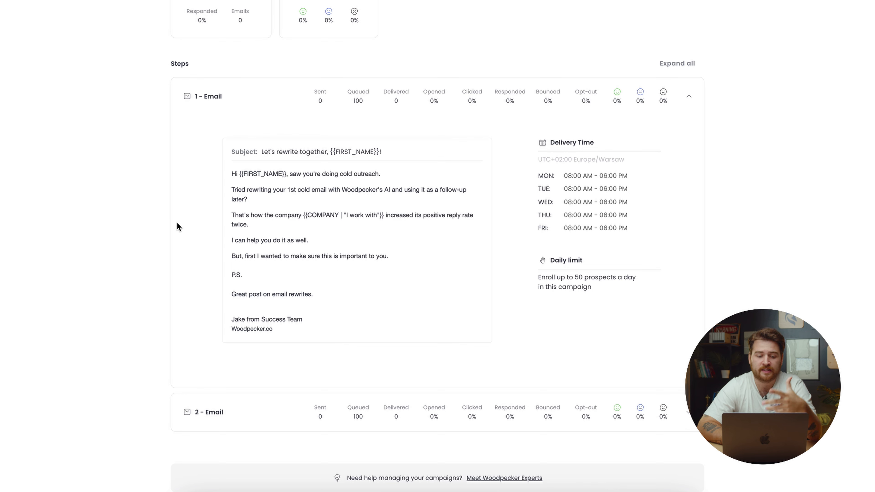
scroll(177, 224, "down", 2)
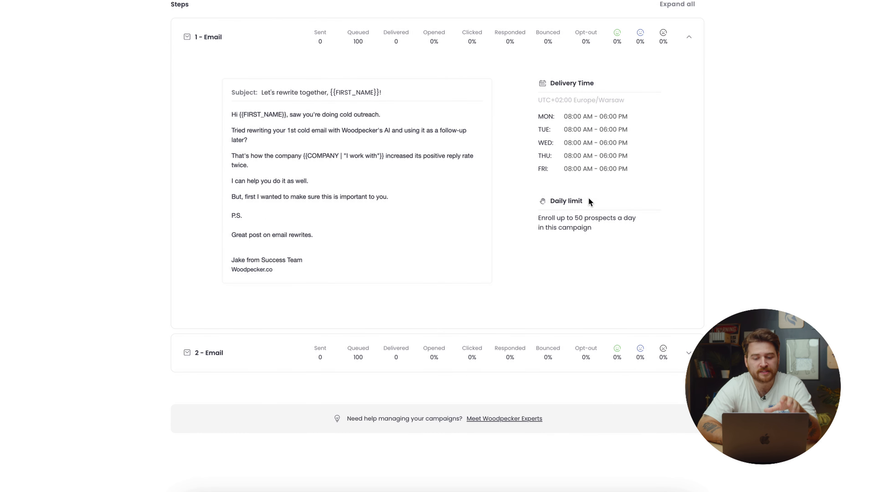
scroll(503, 207, "up", 2)
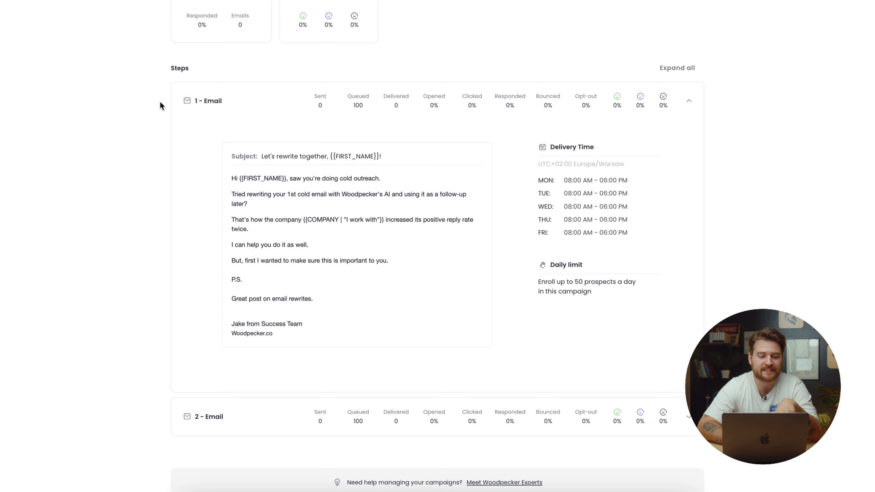
scroll(252, 179, "up", 1)
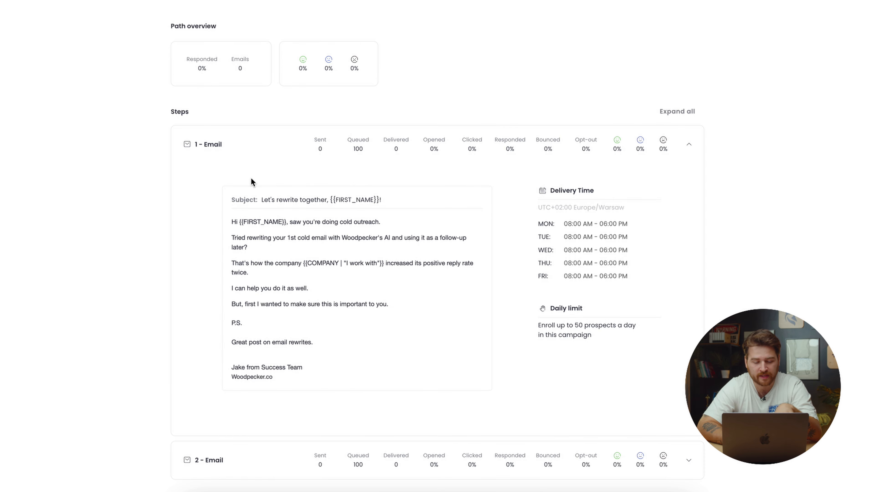
scroll(252, 182, "up", 10)
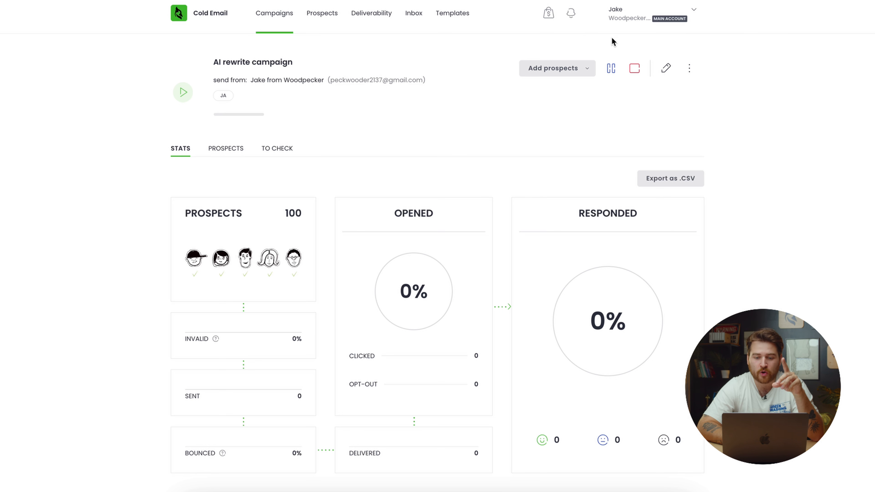
Open the sending settings of the Google email account that the campaign sends from.
left_click(665, 21)
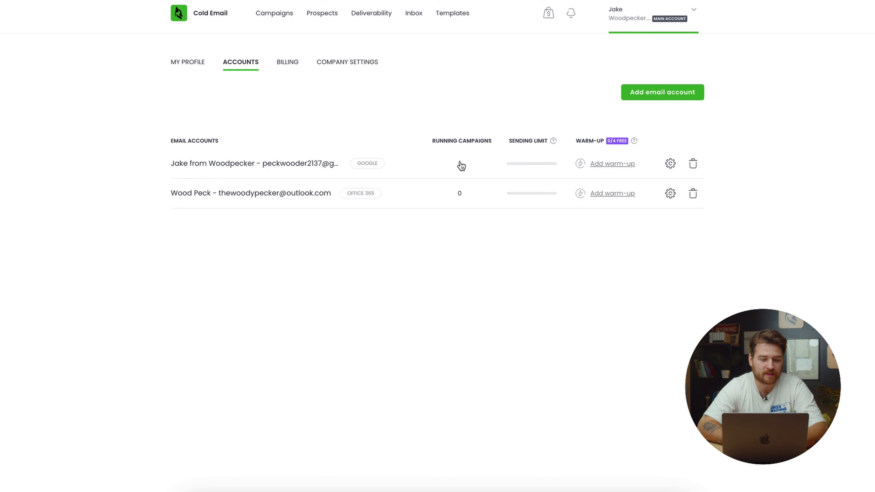
left_click(673, 170)
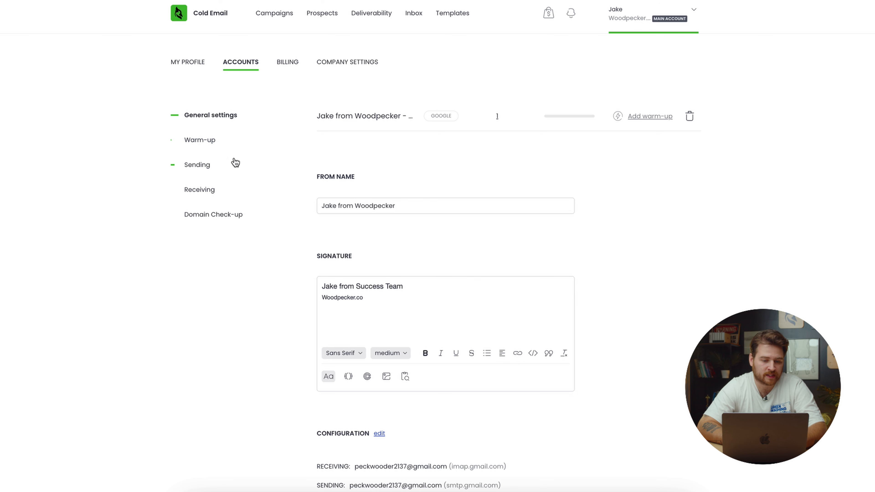
left_click(220, 169)
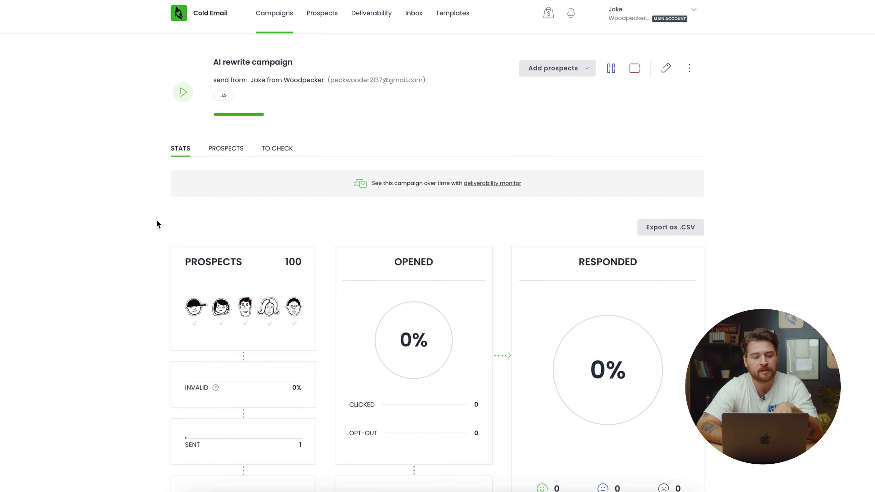
Check the AI rewrite campaign's refreshed statistics for sent, bounced, delivered, opened and responded emails.
scroll(157, 224, "down", 2)
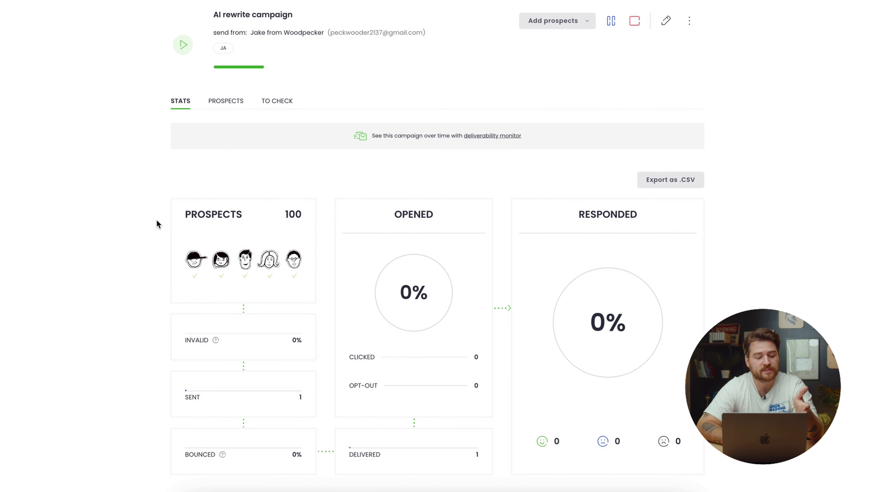